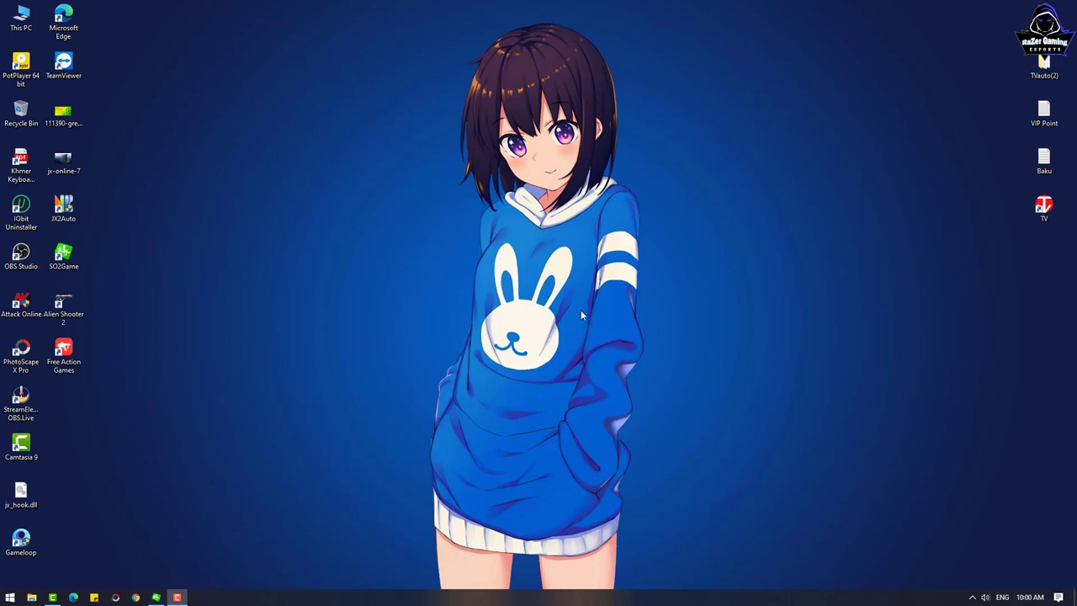
left_click(973, 596)
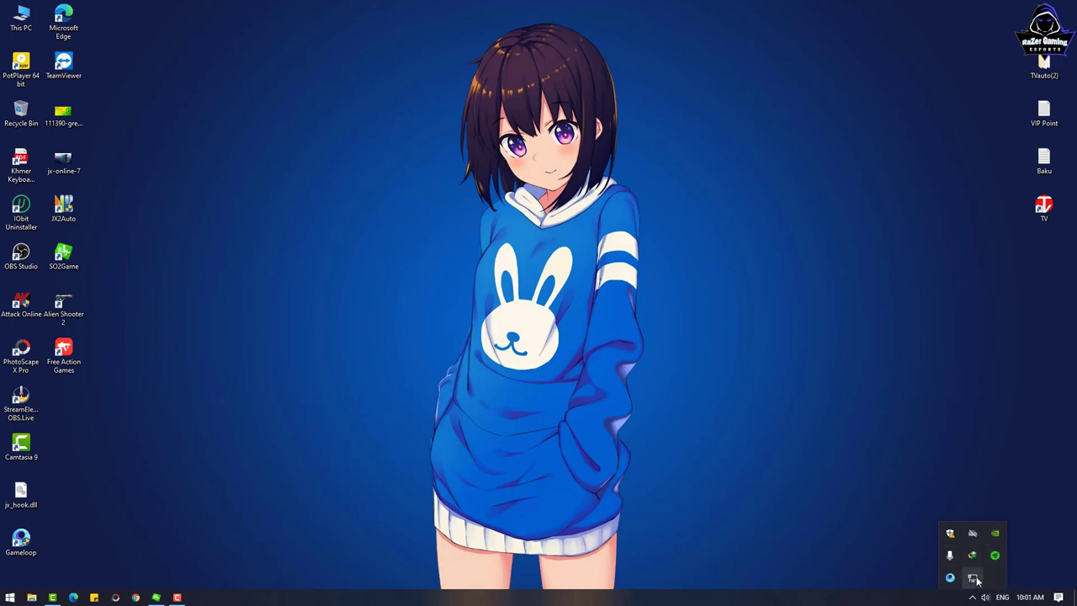
right_click(973, 578)
left_click(875, 411)
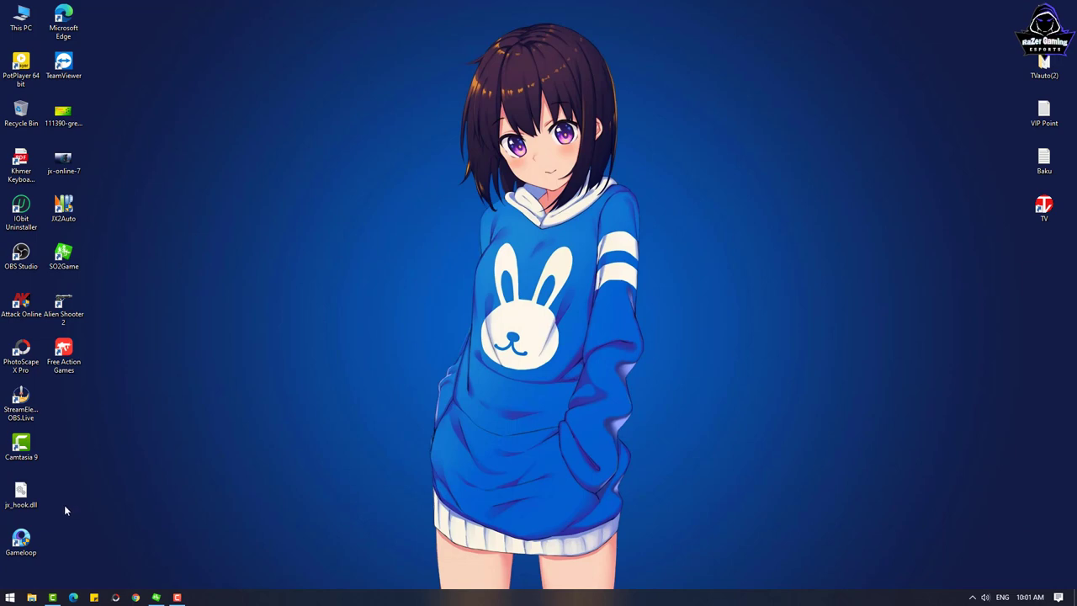
Open the Virus & threat protection page through the Windows Update & Security settings and maximize its window
left_click(10, 596)
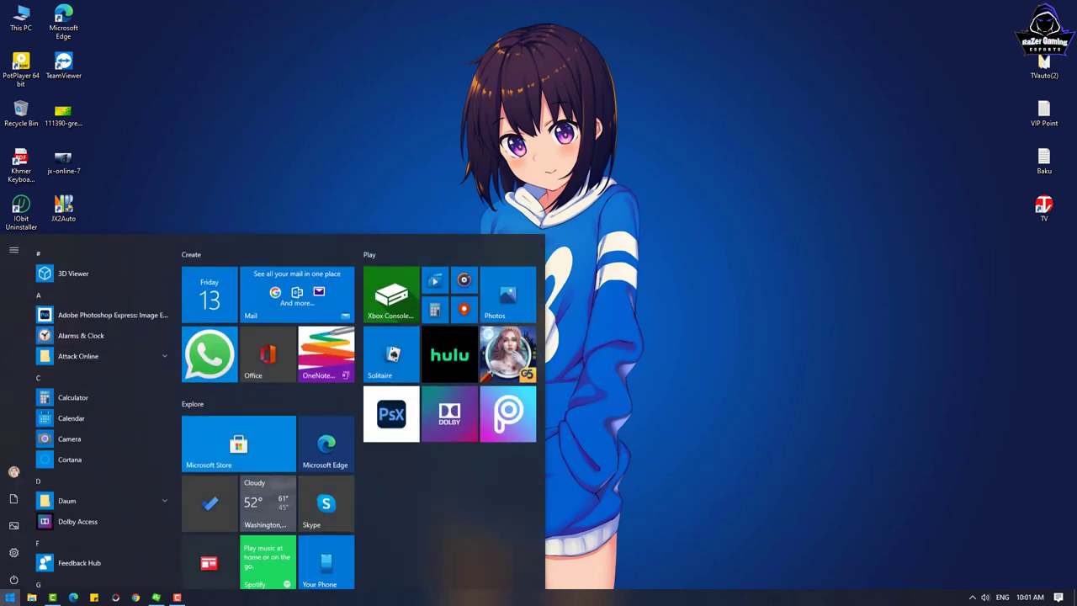
left_click(13, 548)
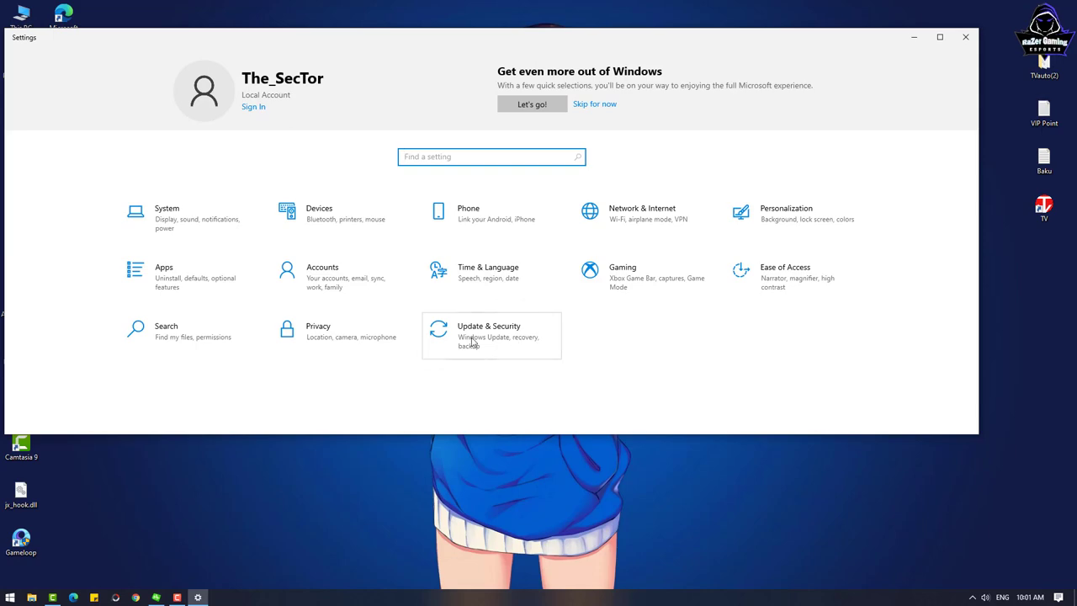
left_click(519, 342)
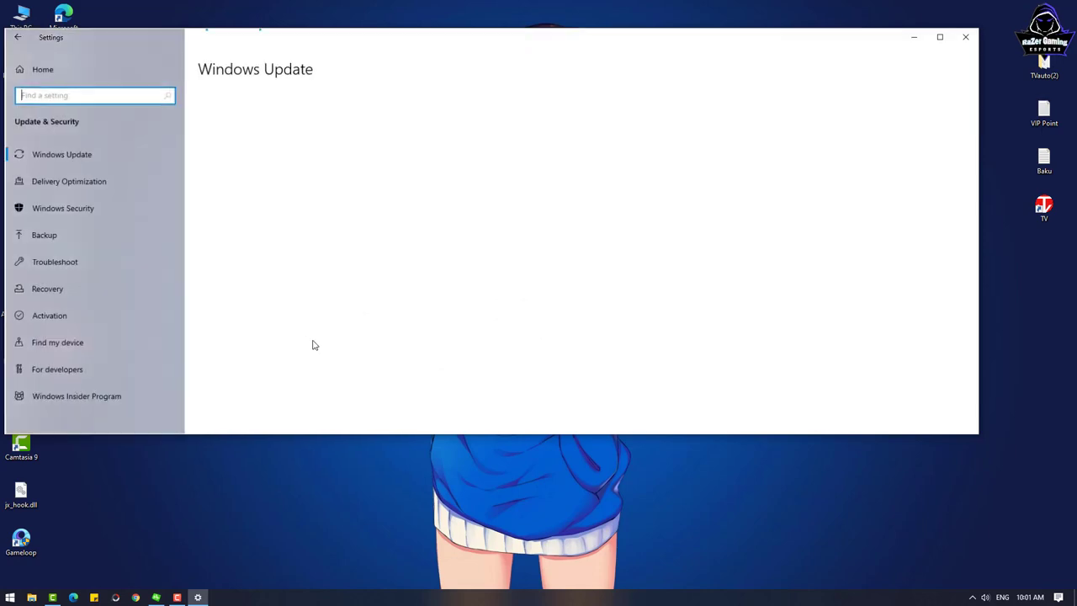
left_click(940, 37)
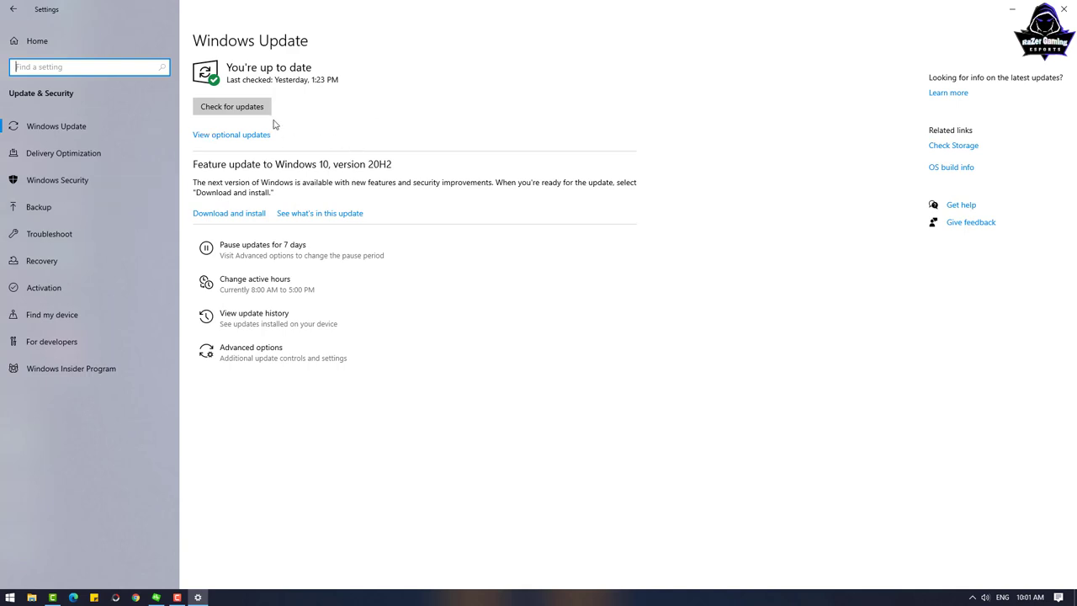
left_click(71, 184)
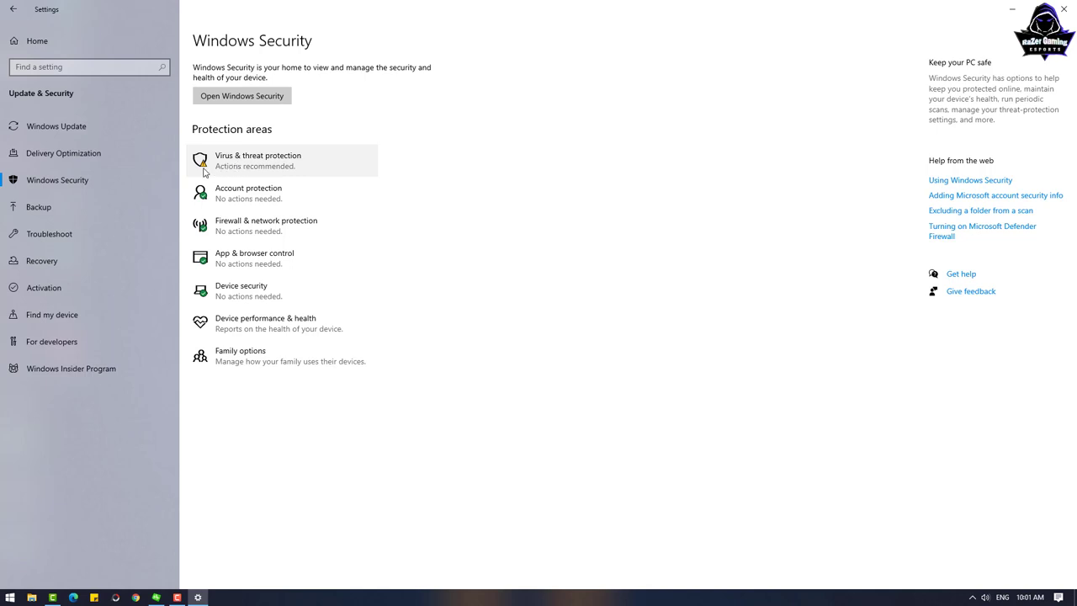
left_click(276, 166)
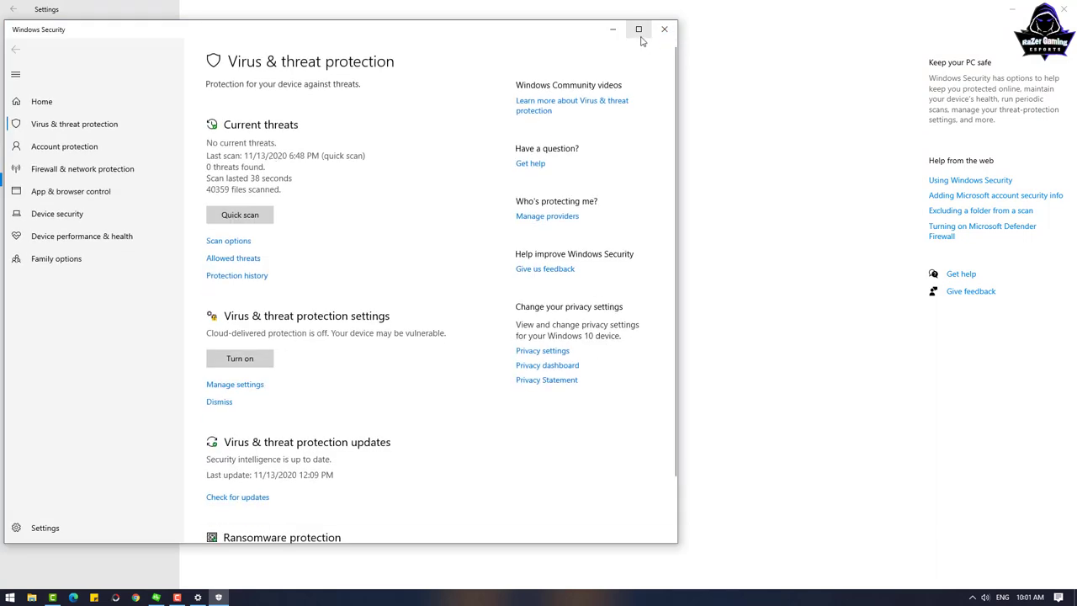
left_click(639, 30)
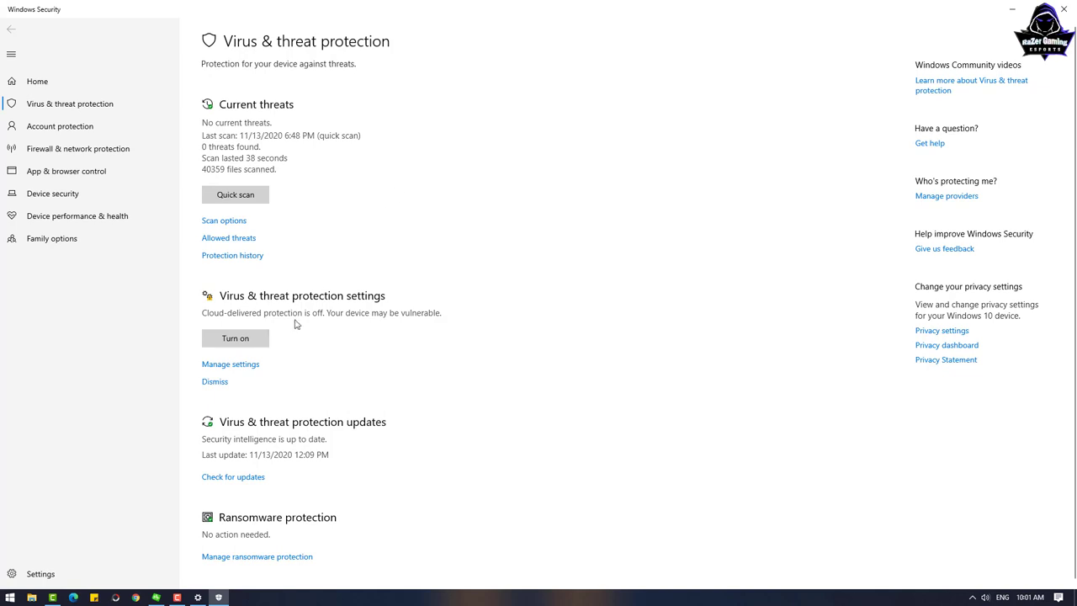
Turn off Real-time protection in the Virus & threat protection settings
left_click(242, 366)
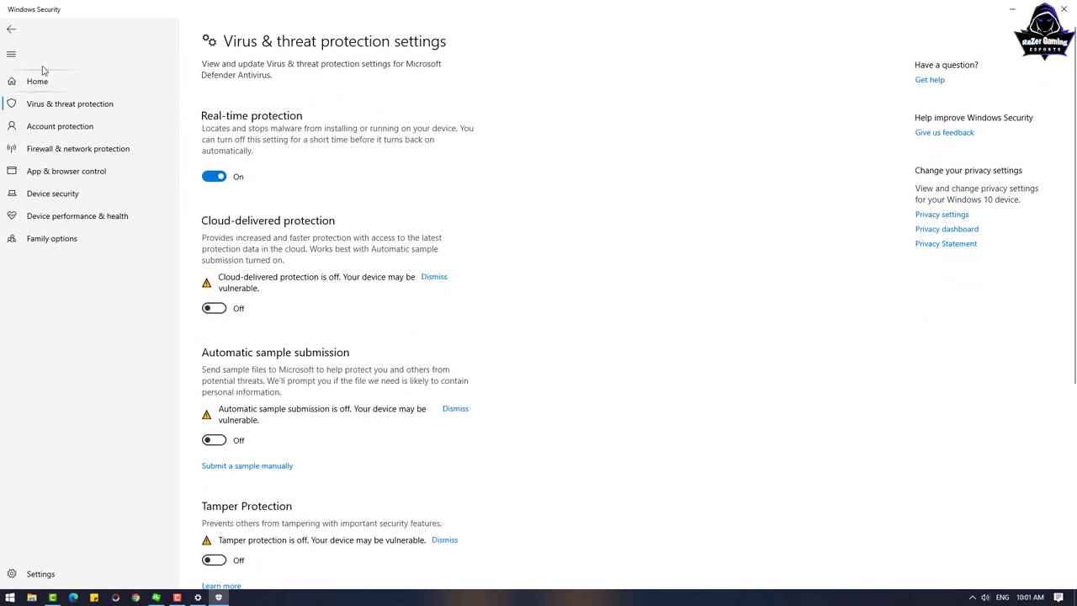
left_click(11, 28)
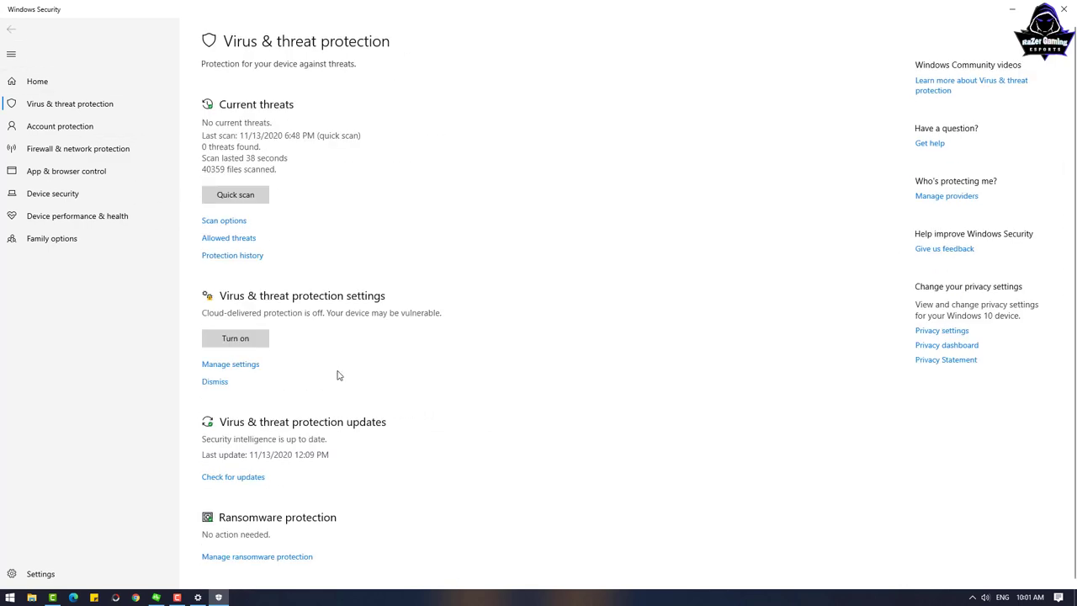
left_click(240, 367)
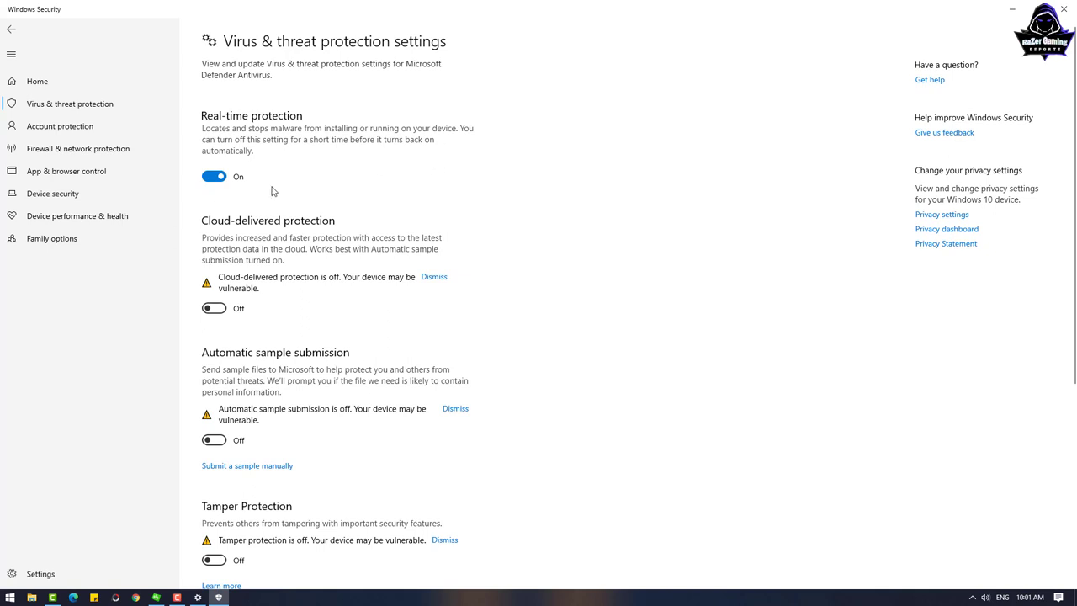
left_click(202, 181)
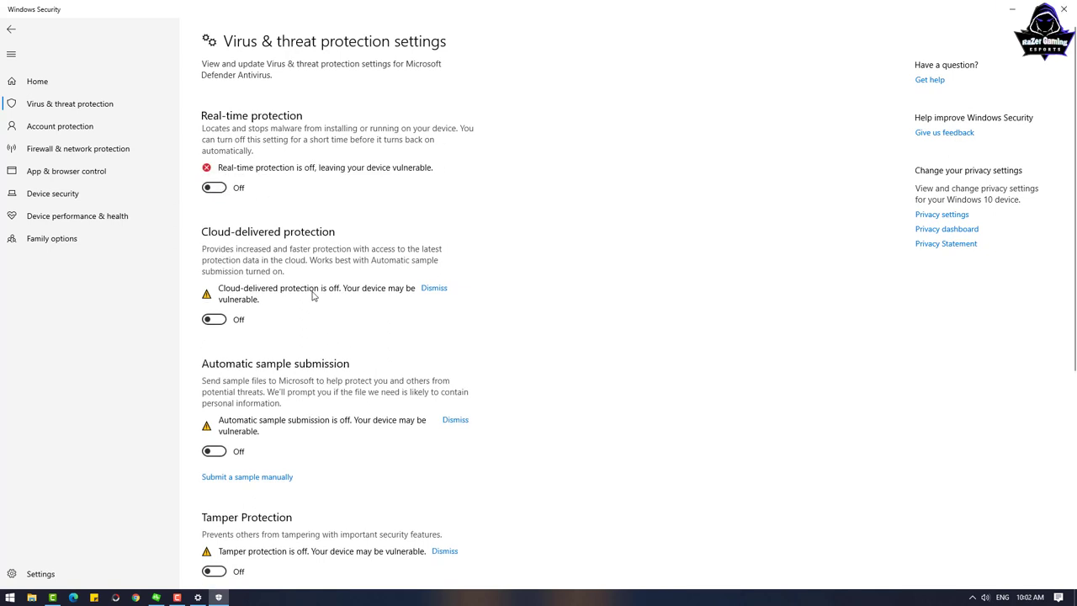
Dismiss the warnings for Cloud-delivered protection, Automatic sample submission and Tamper Protection
scroll(253, 324, "down", 4)
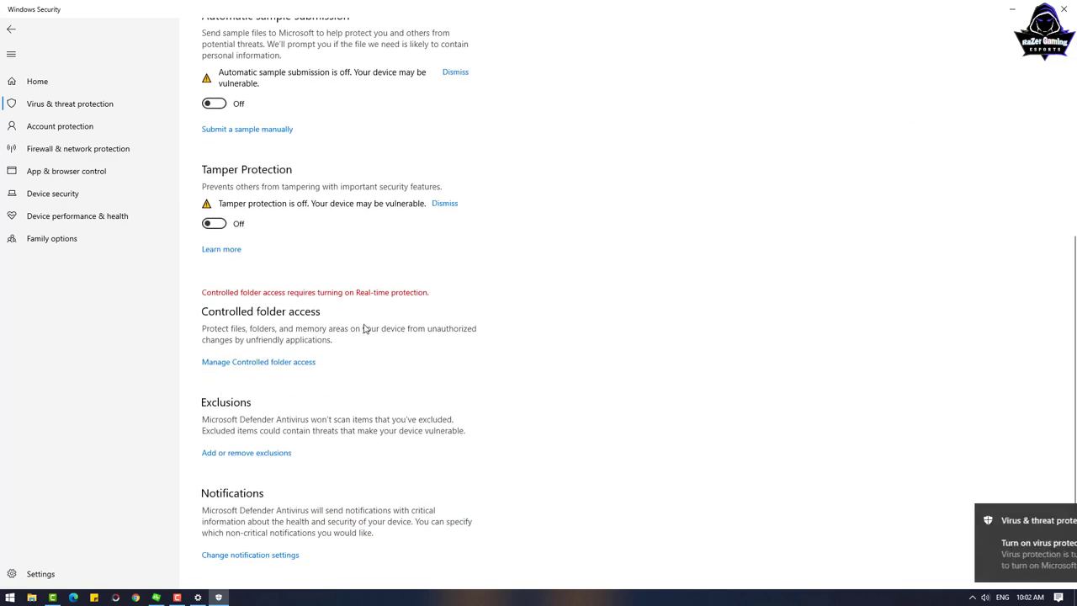
scroll(363, 328, "up", 3)
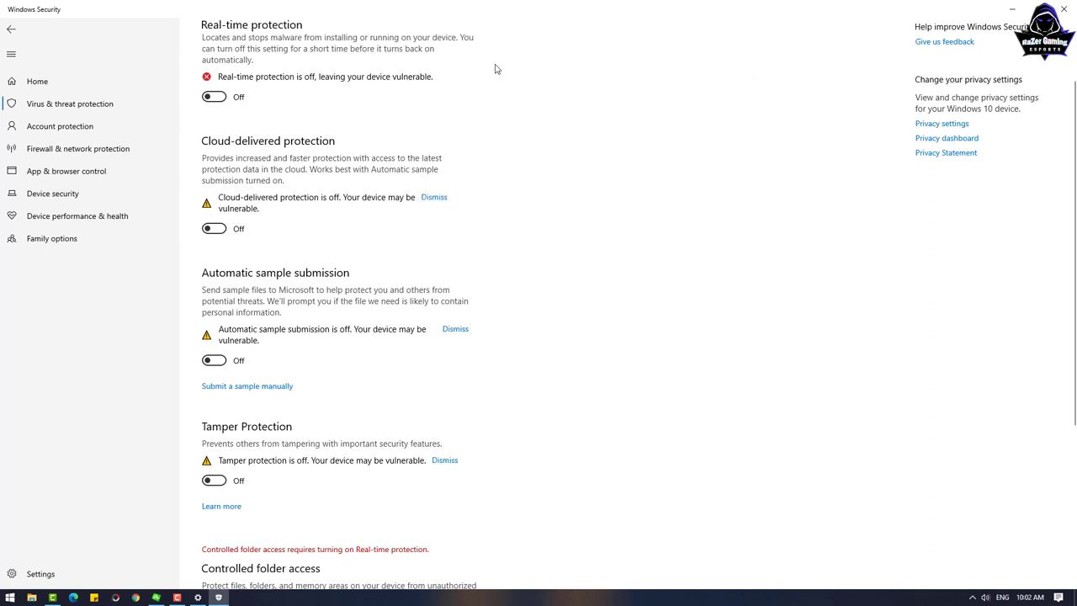
left_click(437, 198)
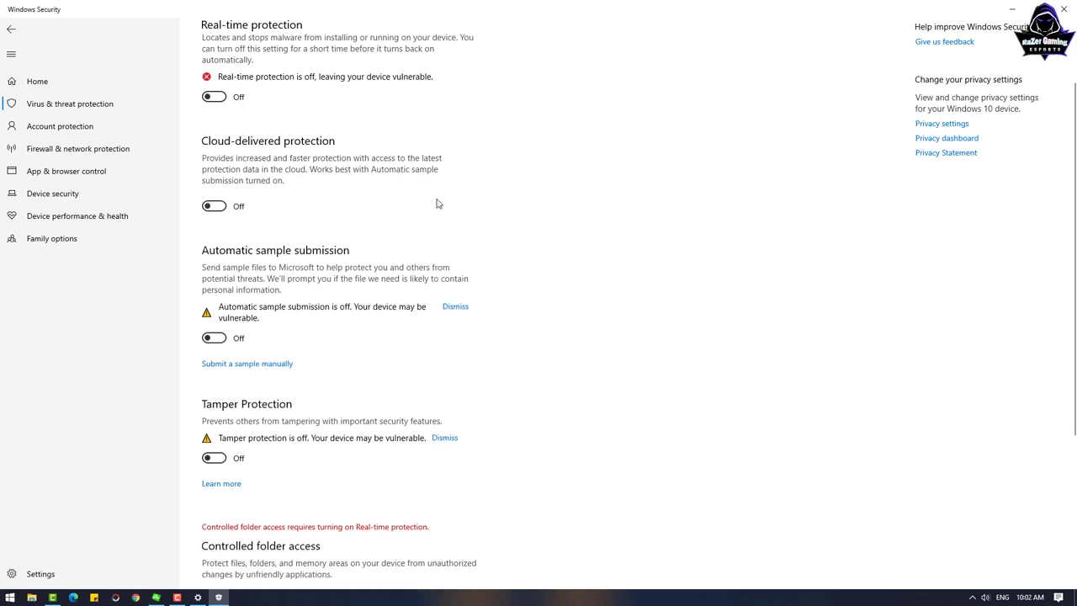
left_click(456, 307)
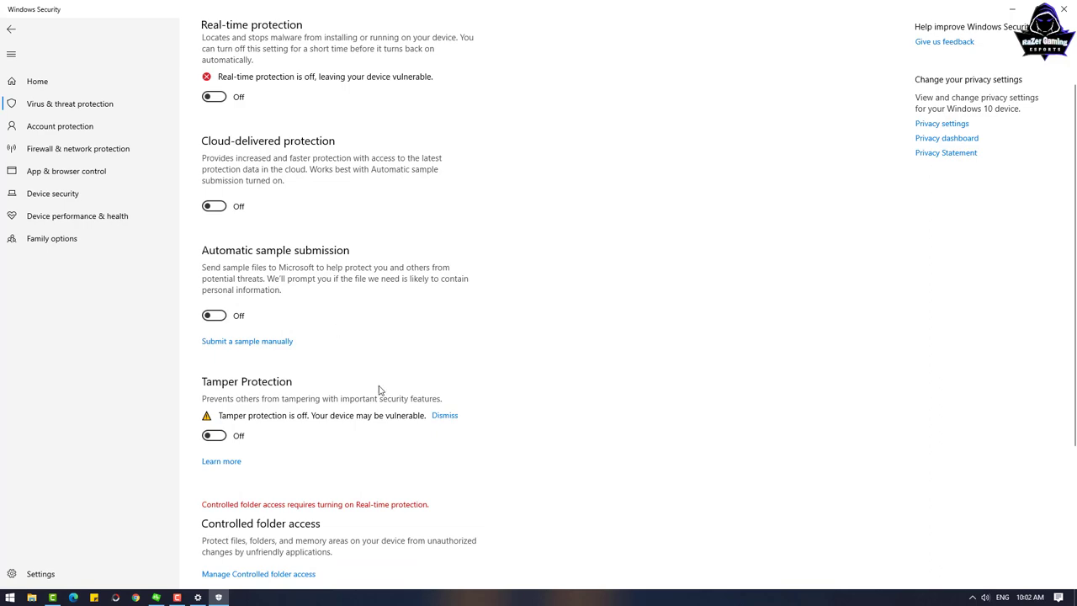
left_click(445, 414)
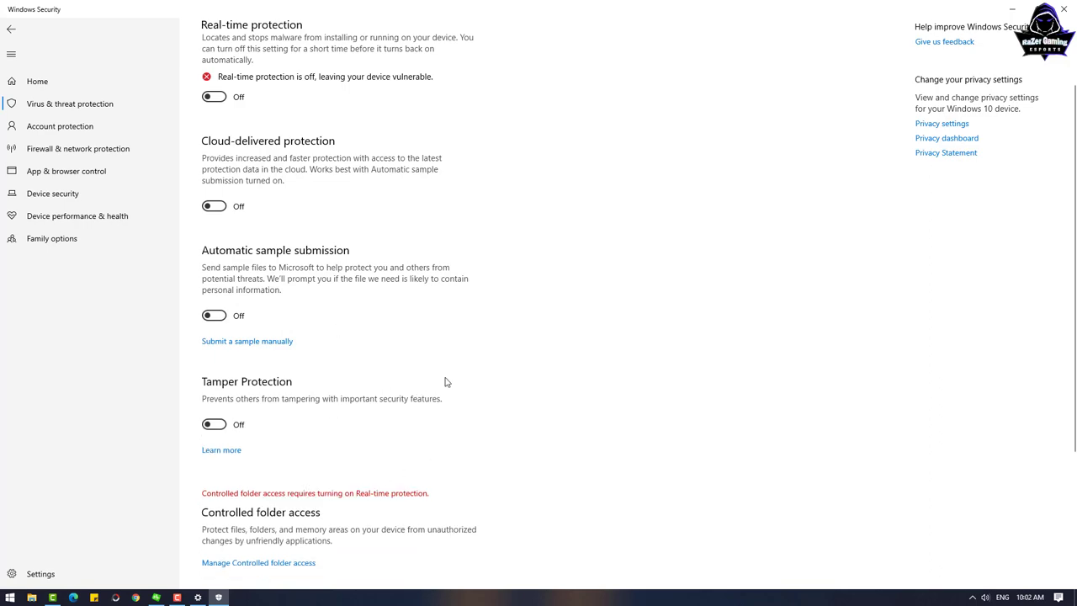
Review the virus and threat protection switches and close both the Windows Security and Settings windows
scroll(450, 383, "down", 3)
scroll(383, 339, "up", 4)
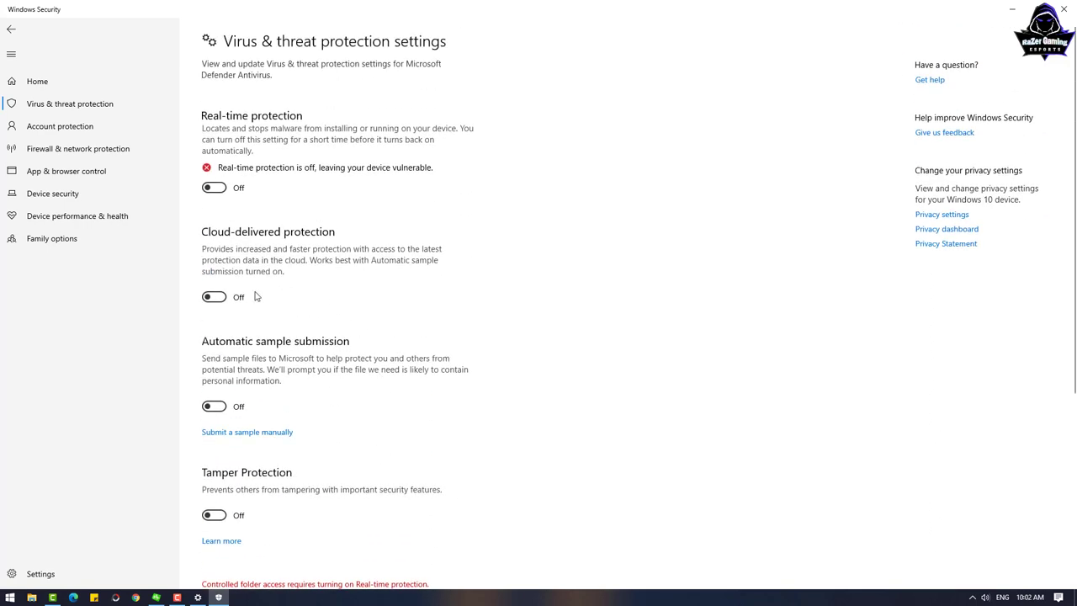
scroll(217, 437, "down", 4)
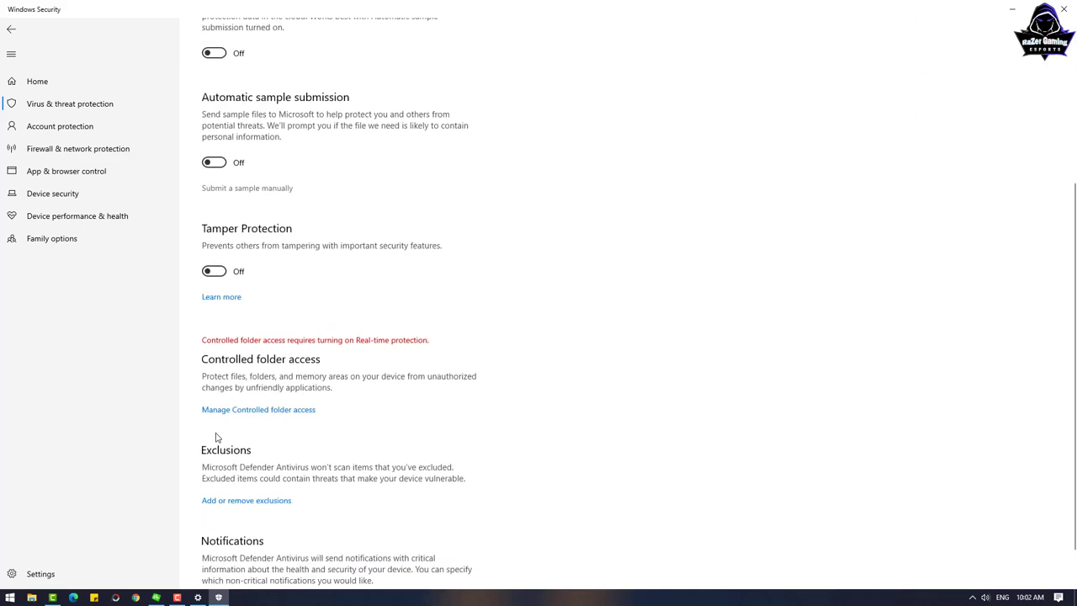
scroll(225, 386, "up", 4)
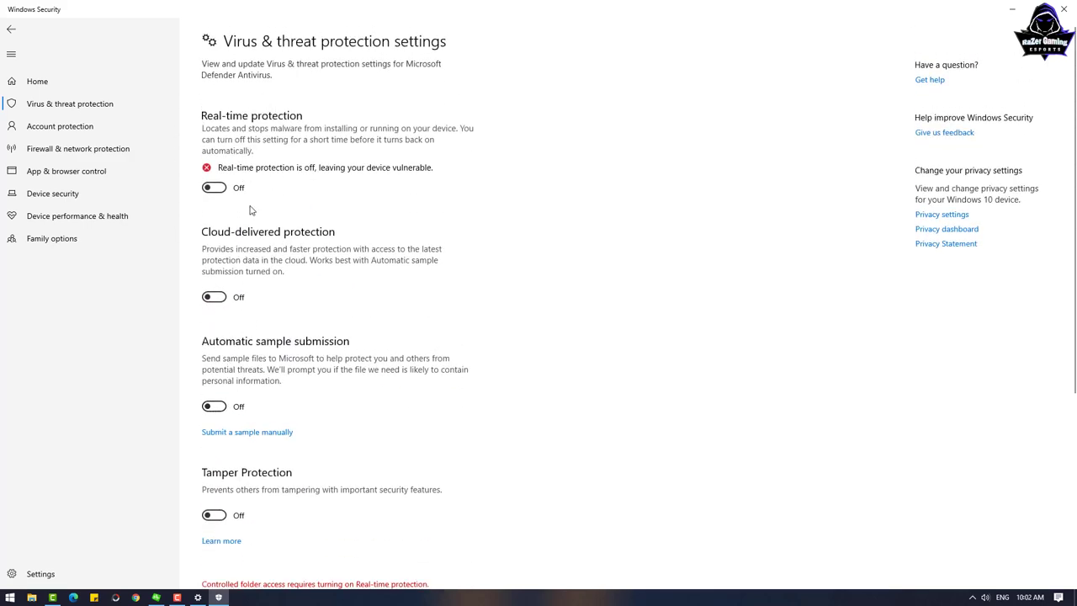
scroll(270, 261, "down", 4)
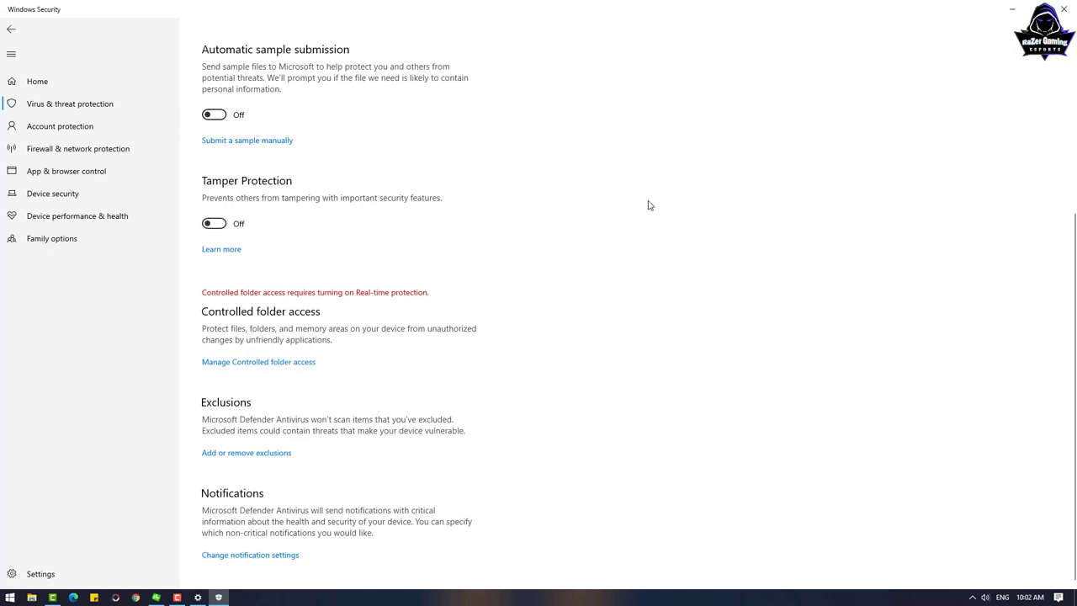
left_click(1064, 9)
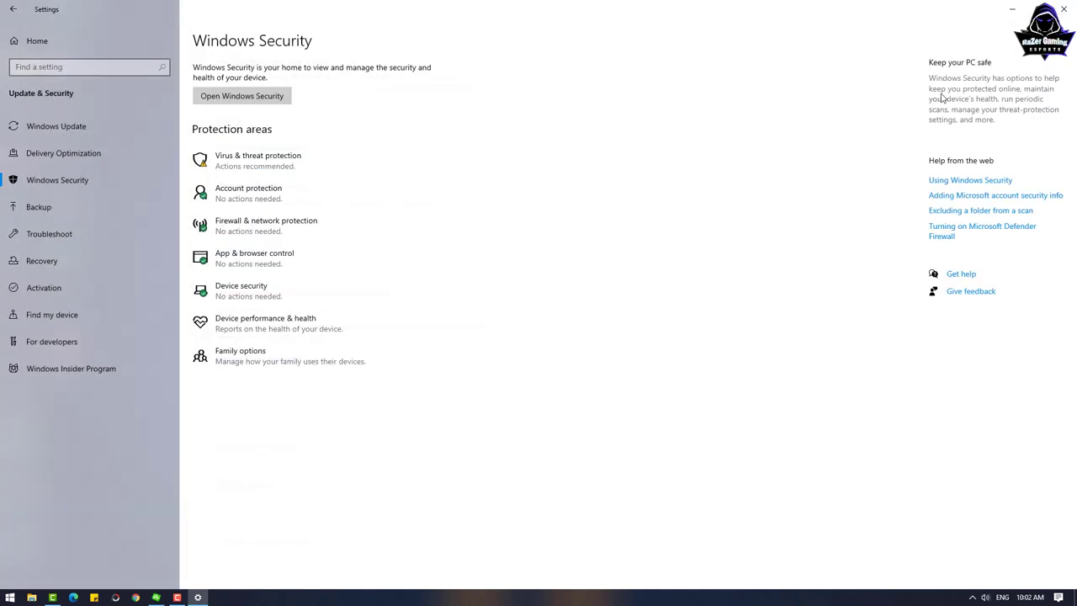
left_click(1064, 8)
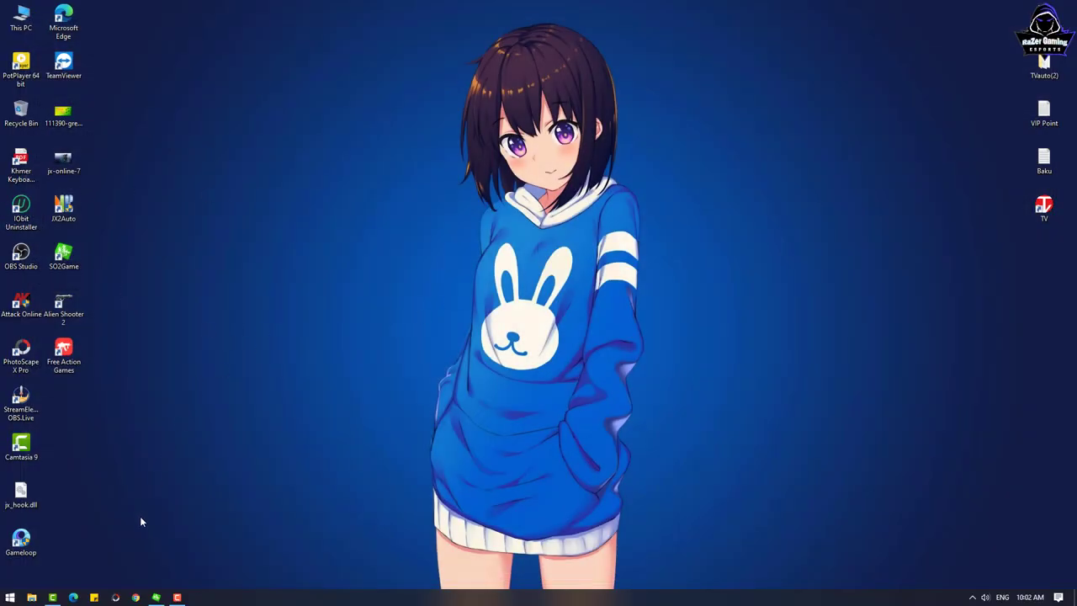
Switch to Chrome in a maximized window and open the bookmarked MEGA cloud drive
left_click(135, 597)
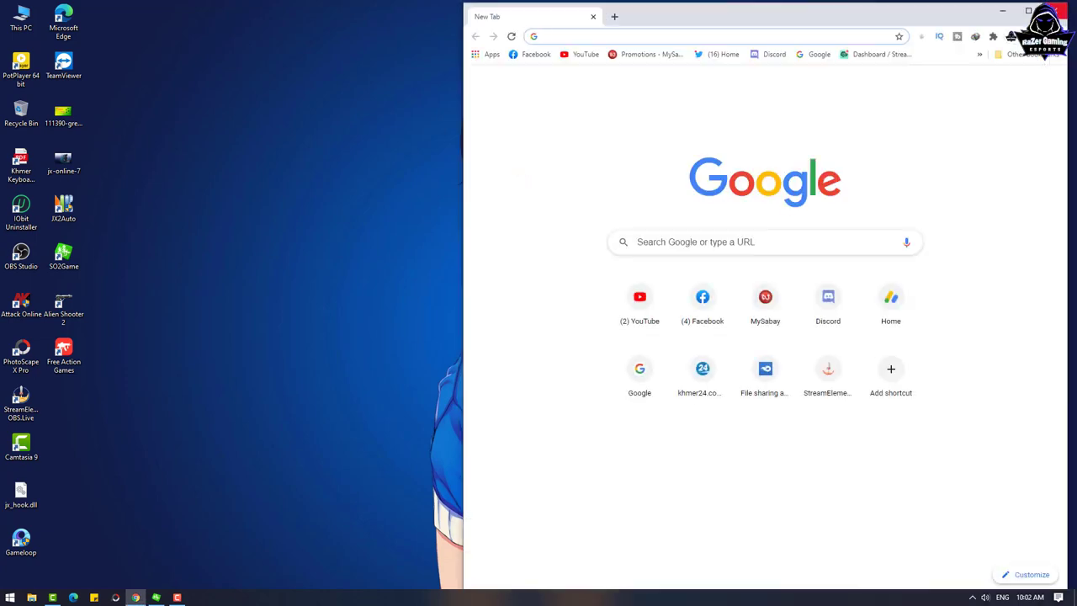
double_click(945, 17)
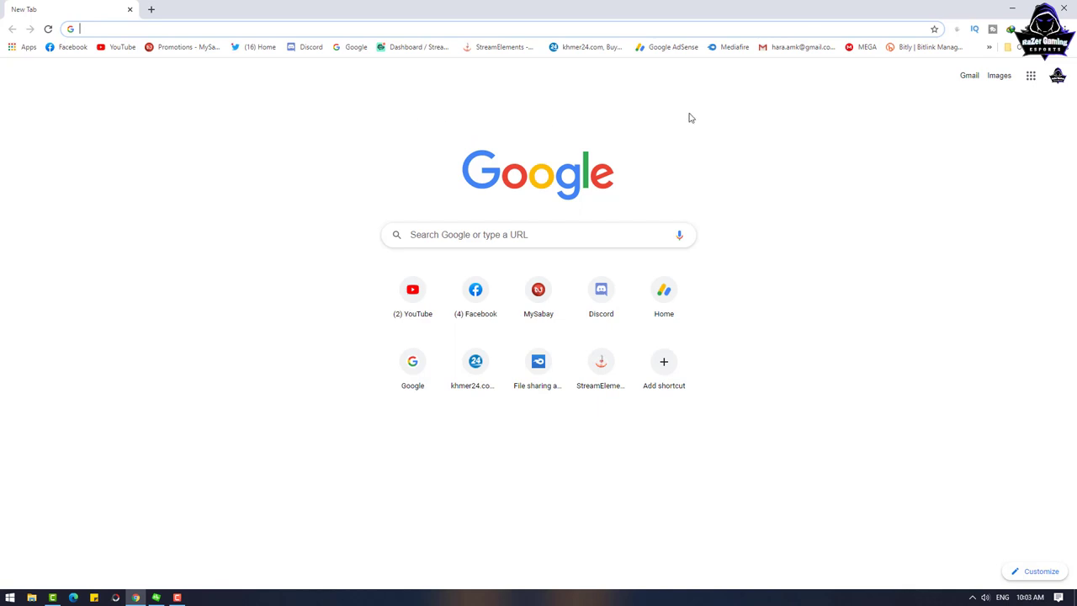
left_click(865, 47)
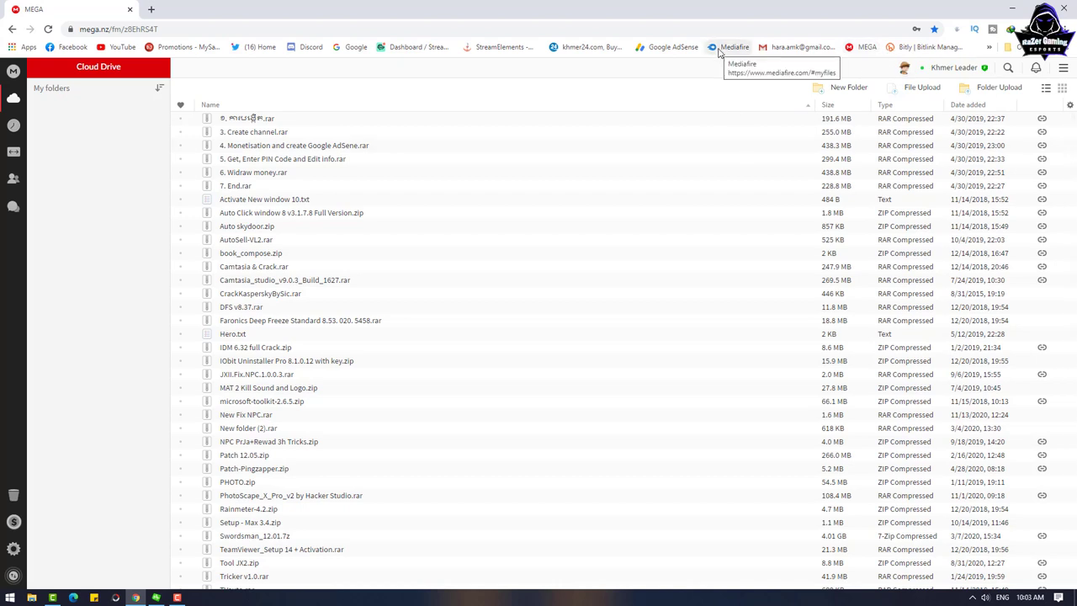
Generate a share link for New Fix NPC.rar in the cloud drive and copy it
scroll(318, 264, "down", 1)
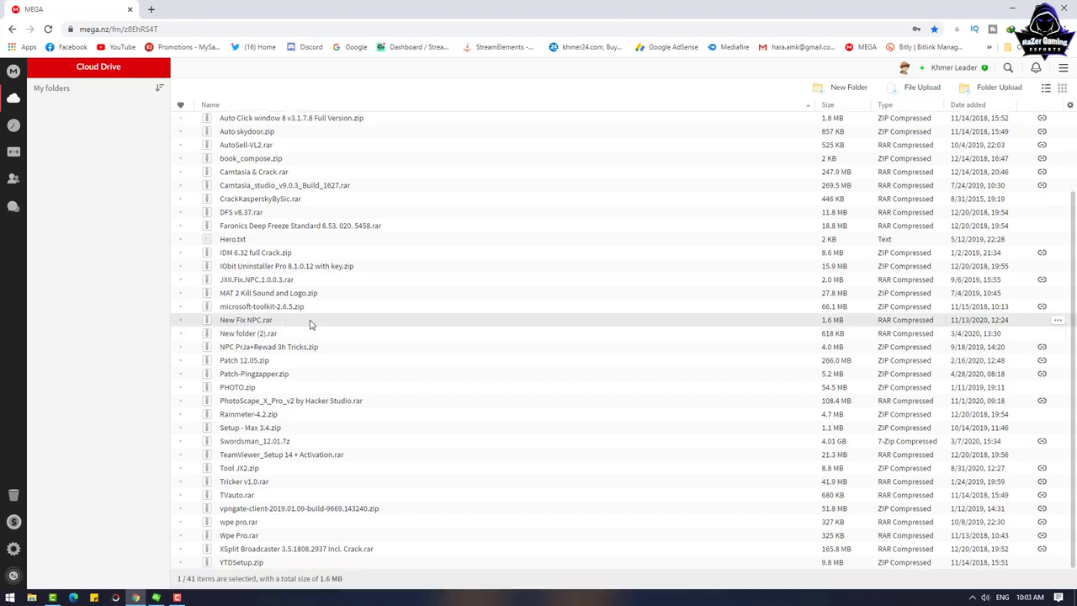
left_click(1058, 320)
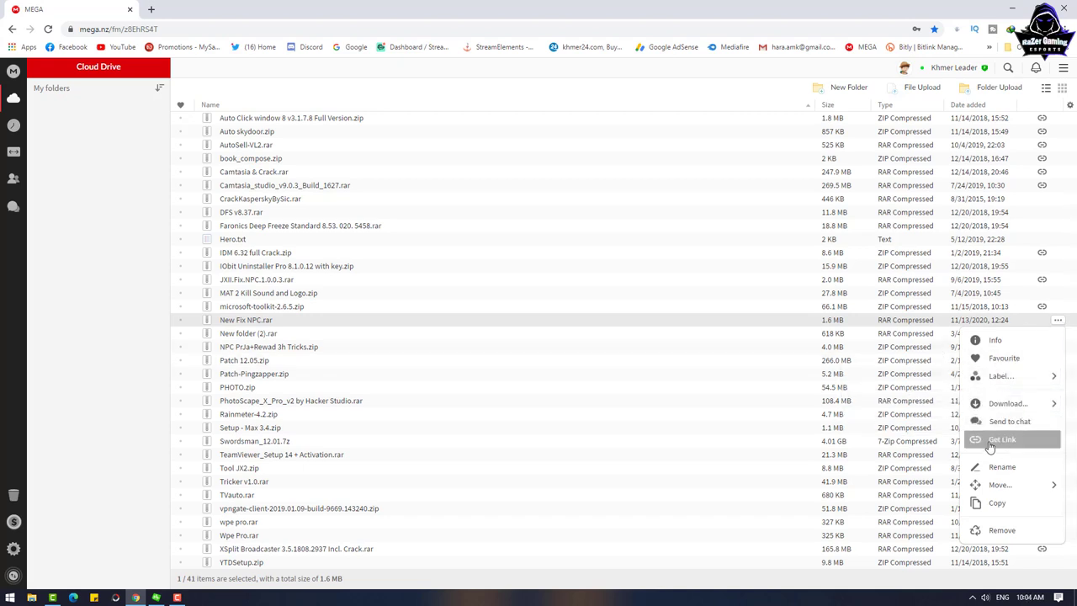
mouse_move(976, 390)
left_click(1003, 441)
left_click(691, 398)
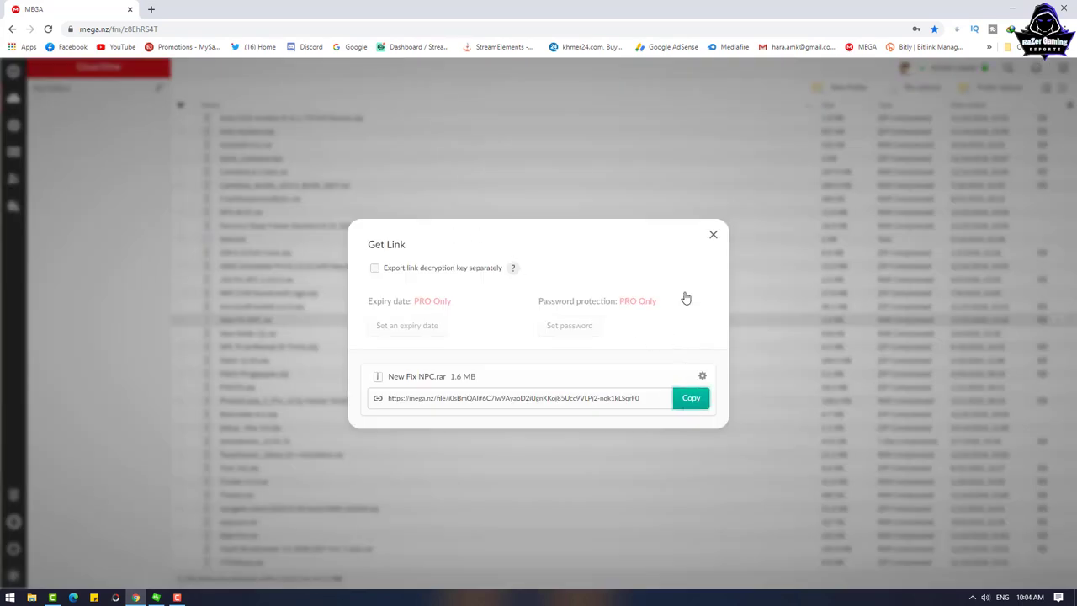
left_click(713, 235)
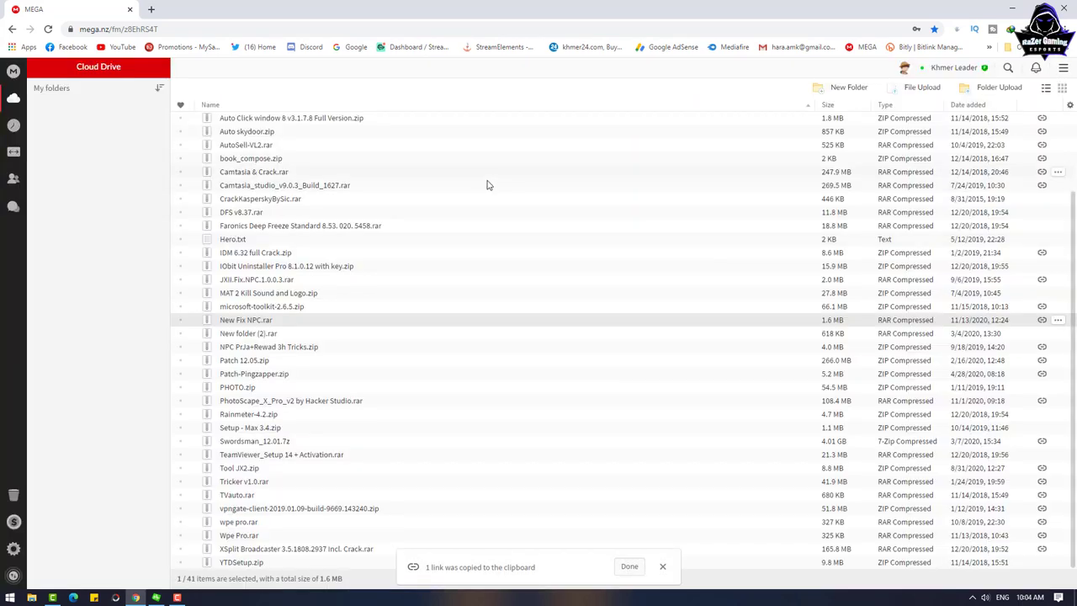
Open the copied New Fix NPC.rar share link in a new browser tab
left_click(152, 10)
left_click(145, 30)
key("ctrl+v")
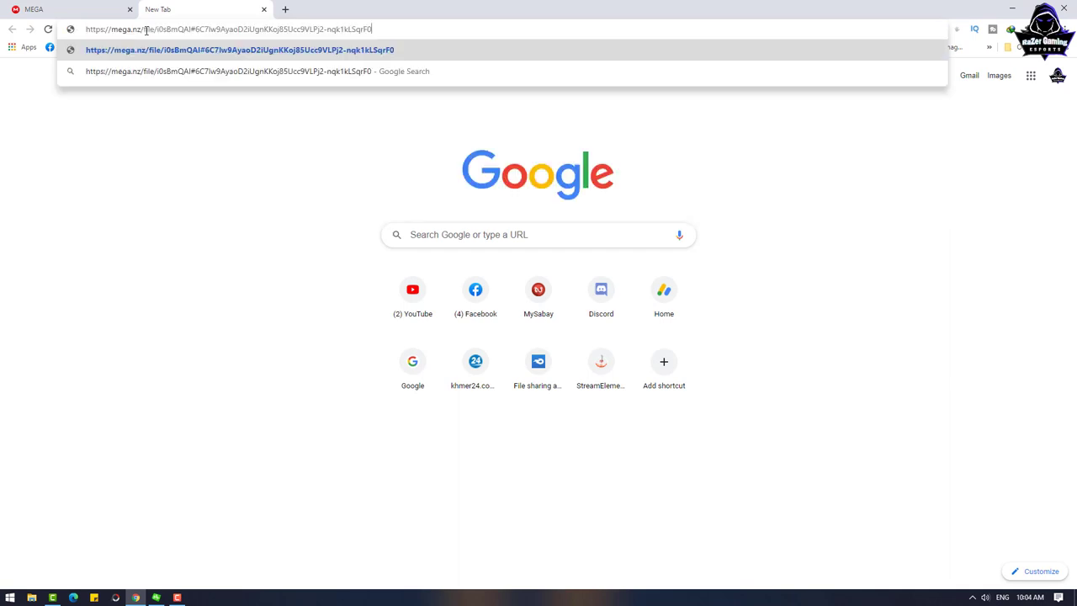
key("Return")
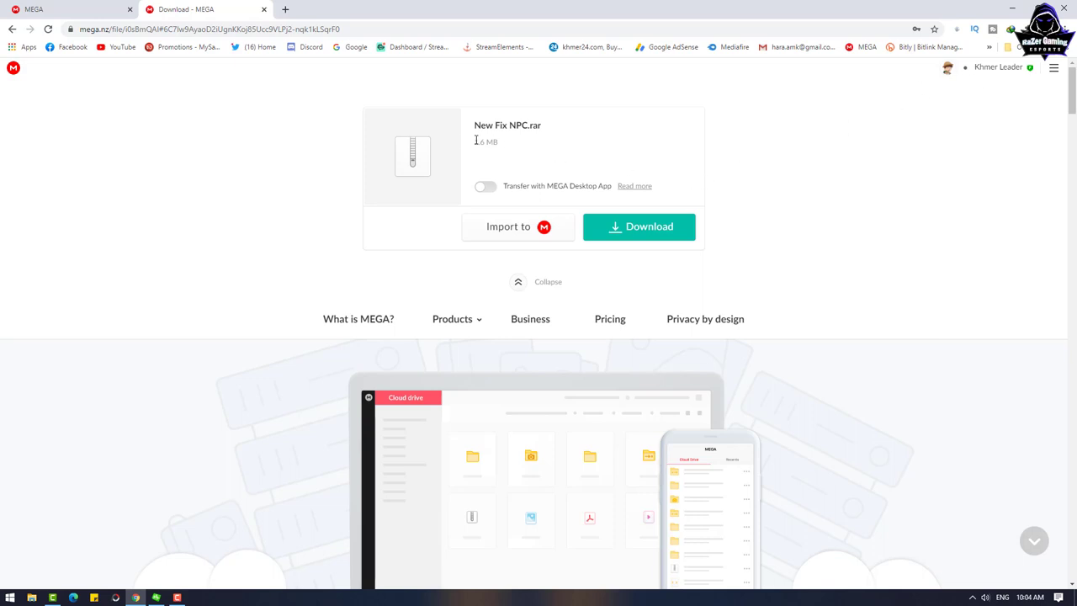
Download New Fix NPC.rar from its MEGA page and open the browser's full downloads list
left_click(637, 233)
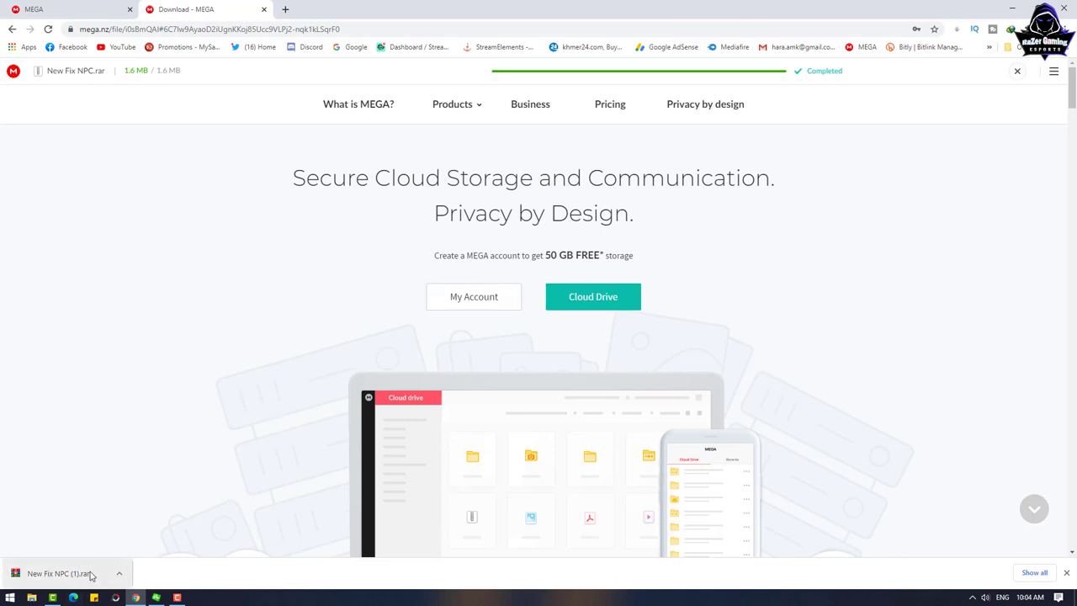
left_click(1034, 573)
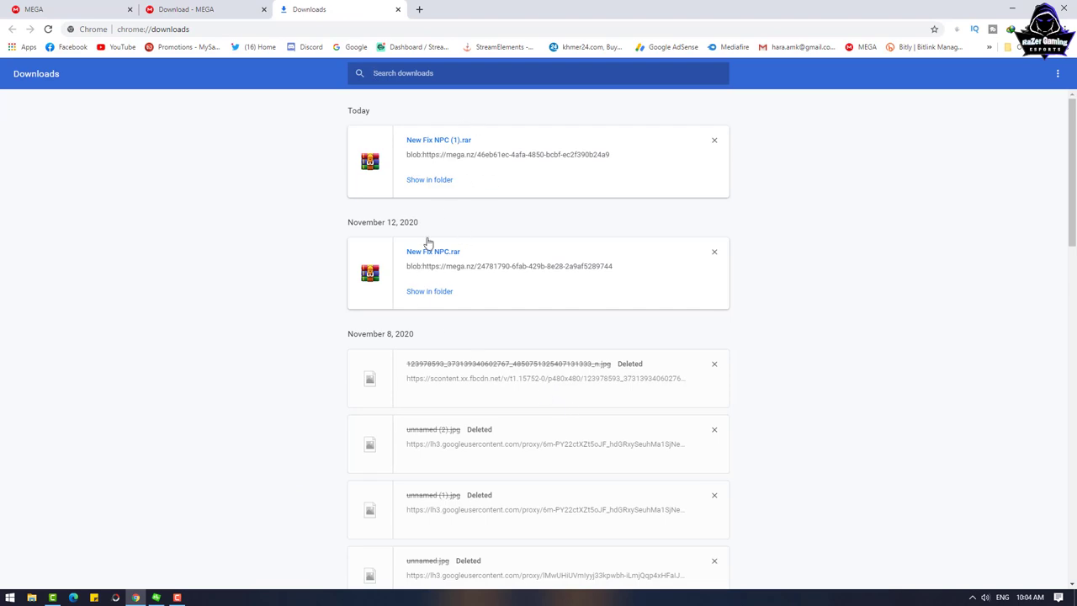
Show the downloaded New Fix NPC (1).rar in its folder, minimize the browser, and move the folder window clear of the desktop icons
left_click(427, 181)
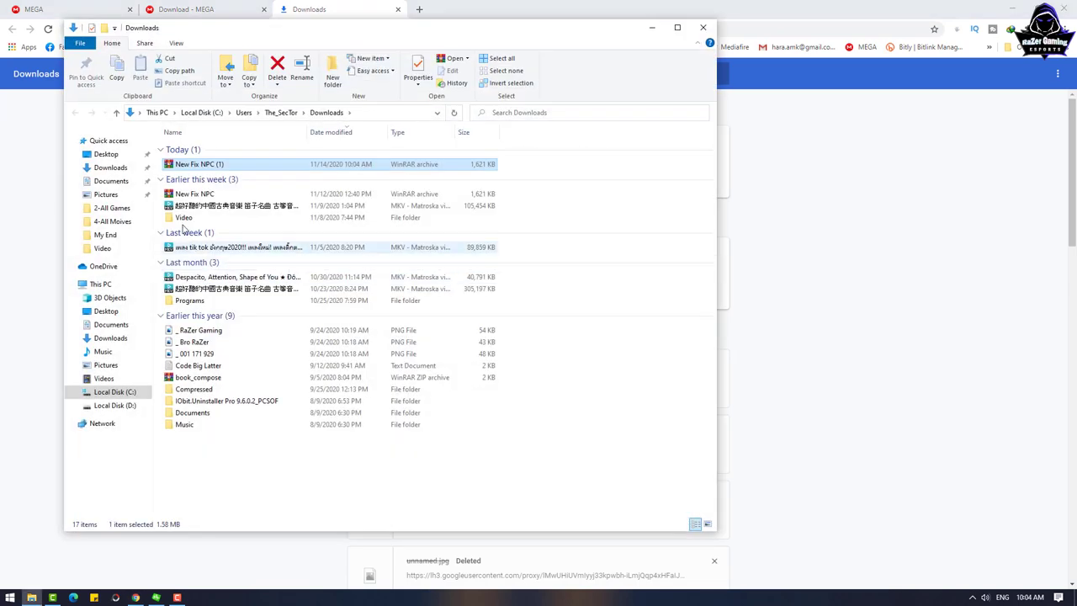
left_click(1006, 8)
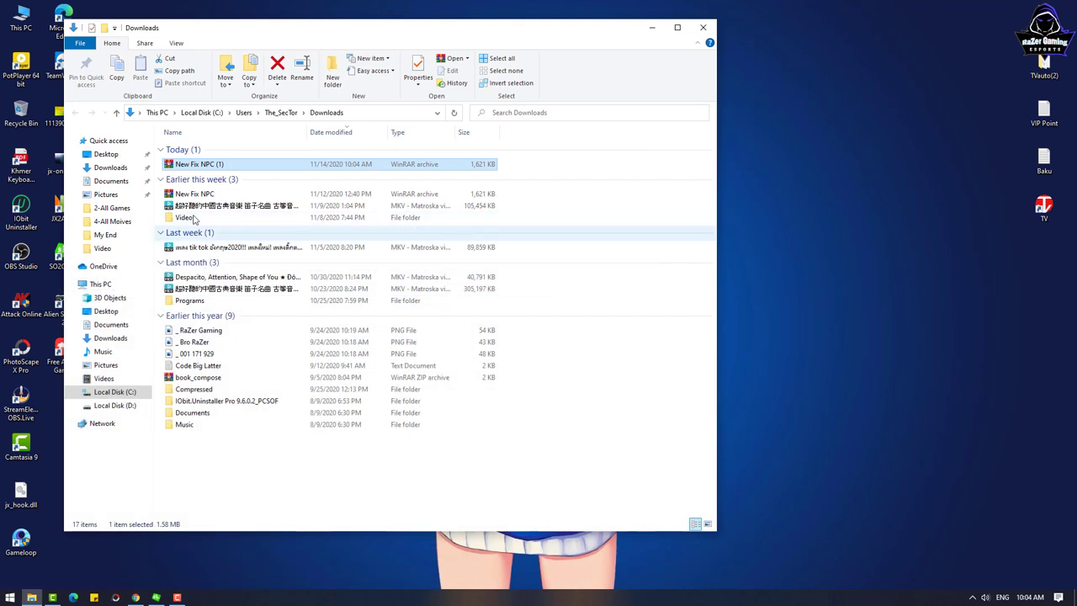
left_click_drag(381, 30, 692, 32)
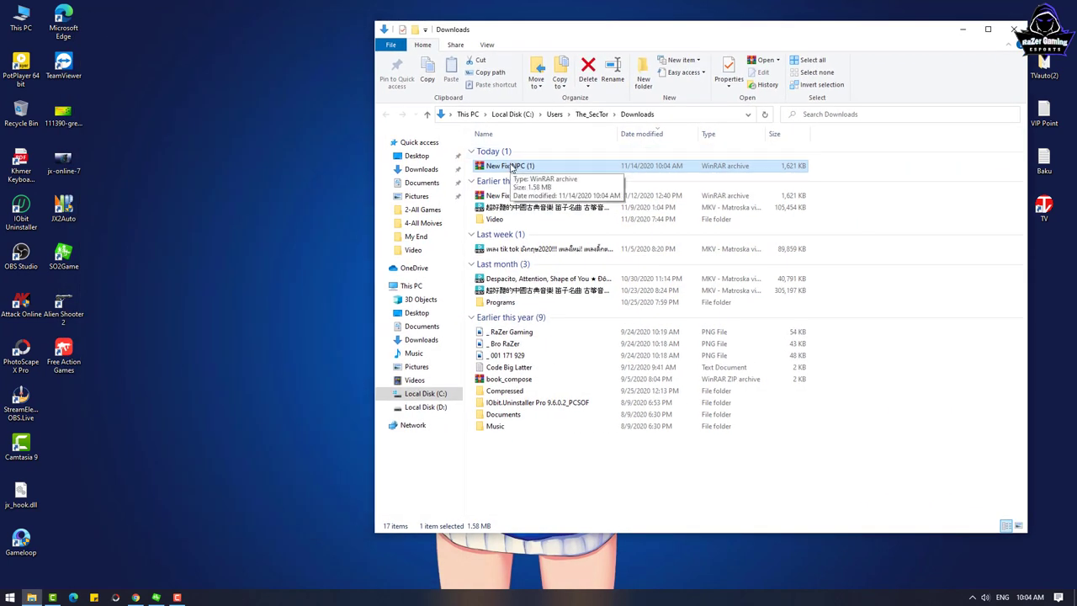
left_click(9, 597)
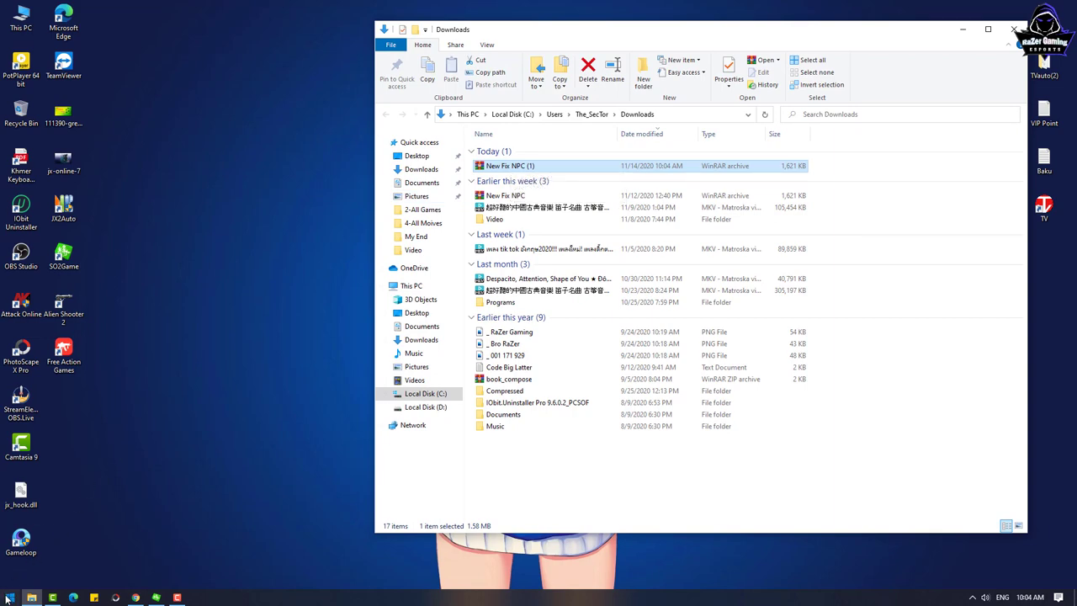
left_click(914, 546)
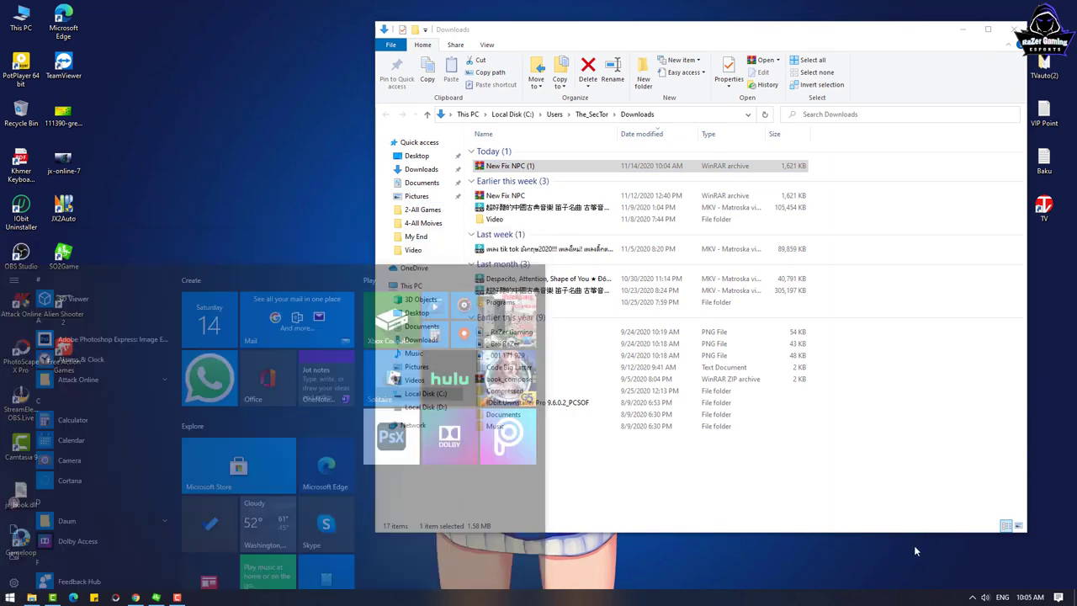
left_click(973, 597)
left_click(9, 597)
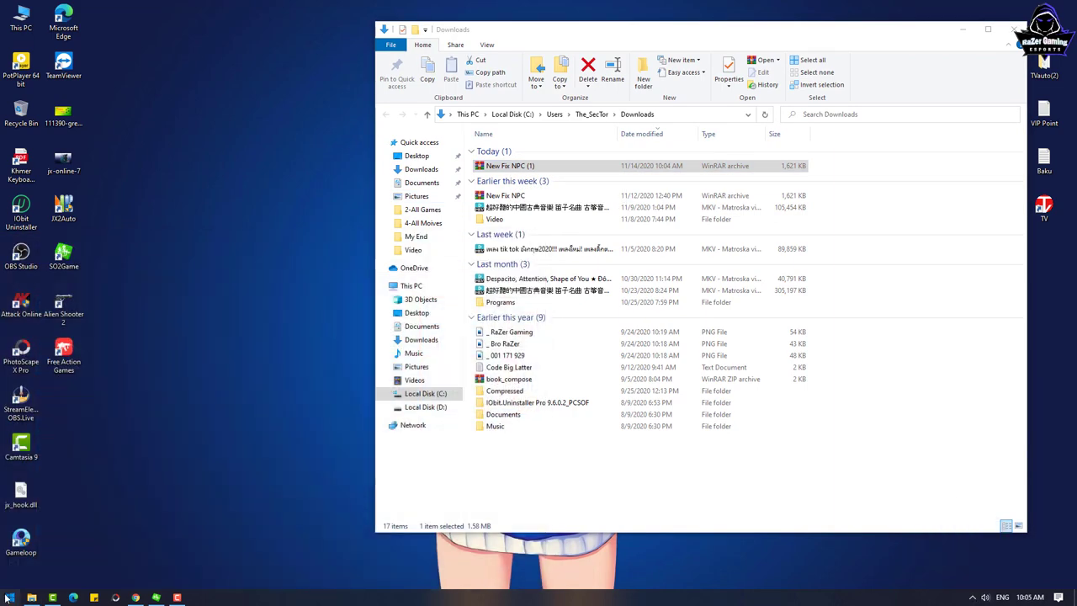
left_click(1004, 567)
left_click(973, 597)
left_click(516, 174)
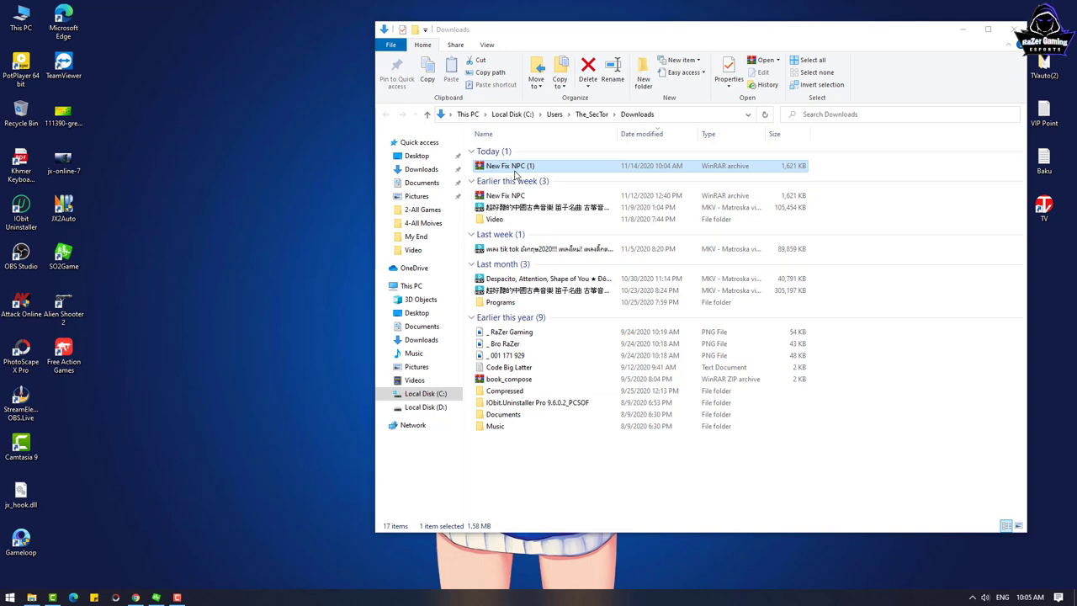
left_click(196, 522)
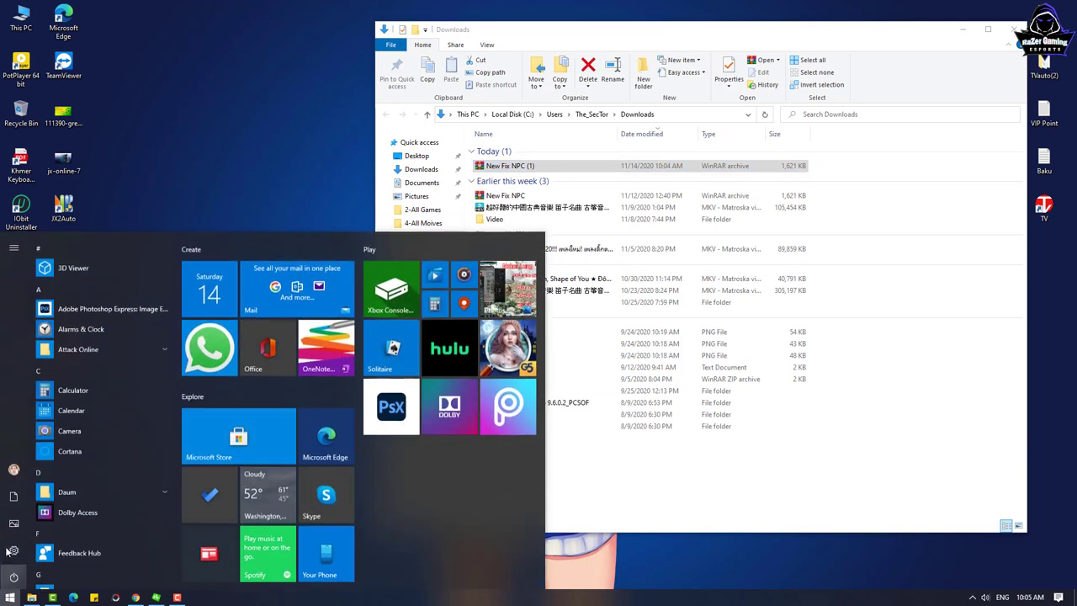
left_click(10, 598)
mouse_move(22, 551)
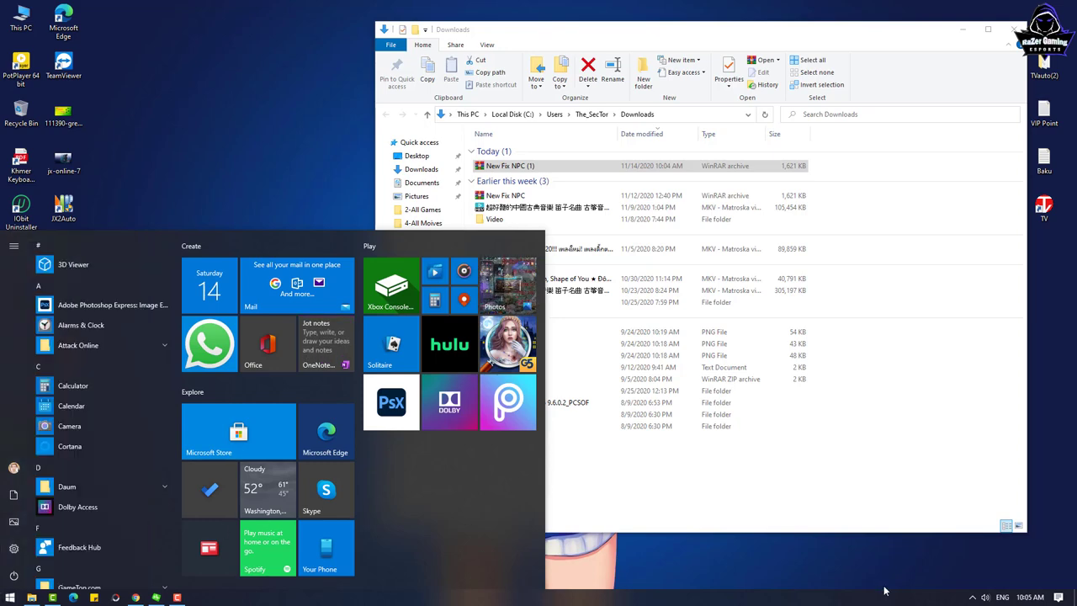
left_click(973, 597)
left_click(973, 596)
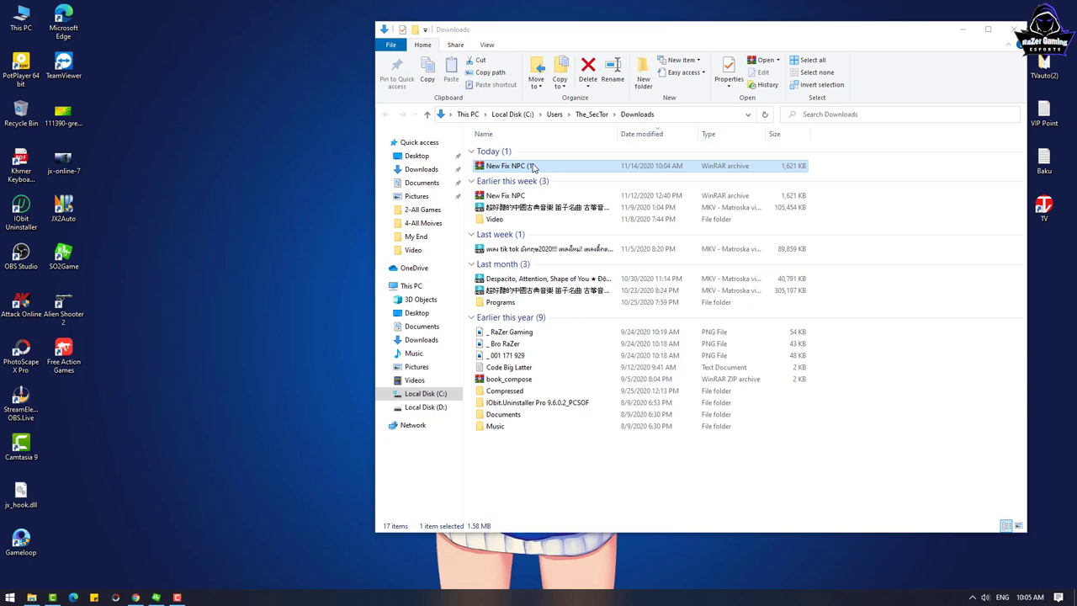
left_click(10, 598)
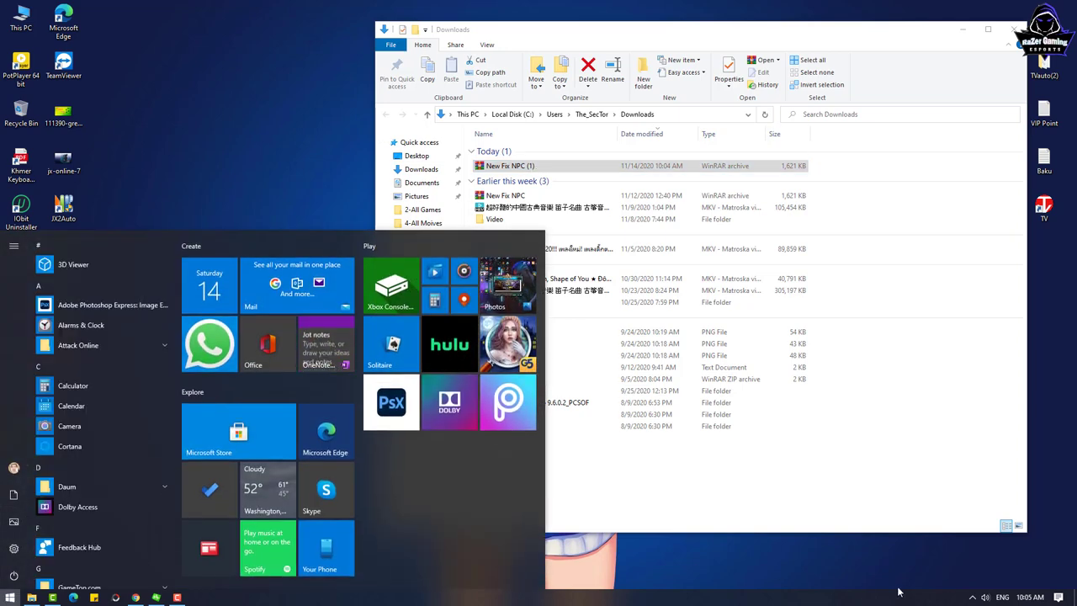
left_click(10, 598)
left_click(972, 597)
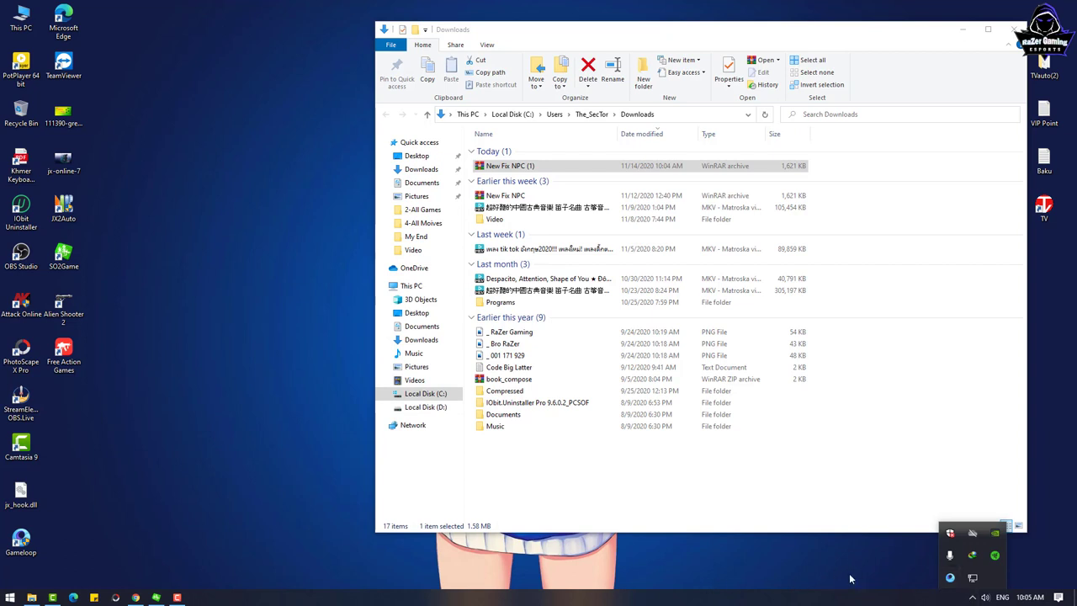
left_click(951, 534)
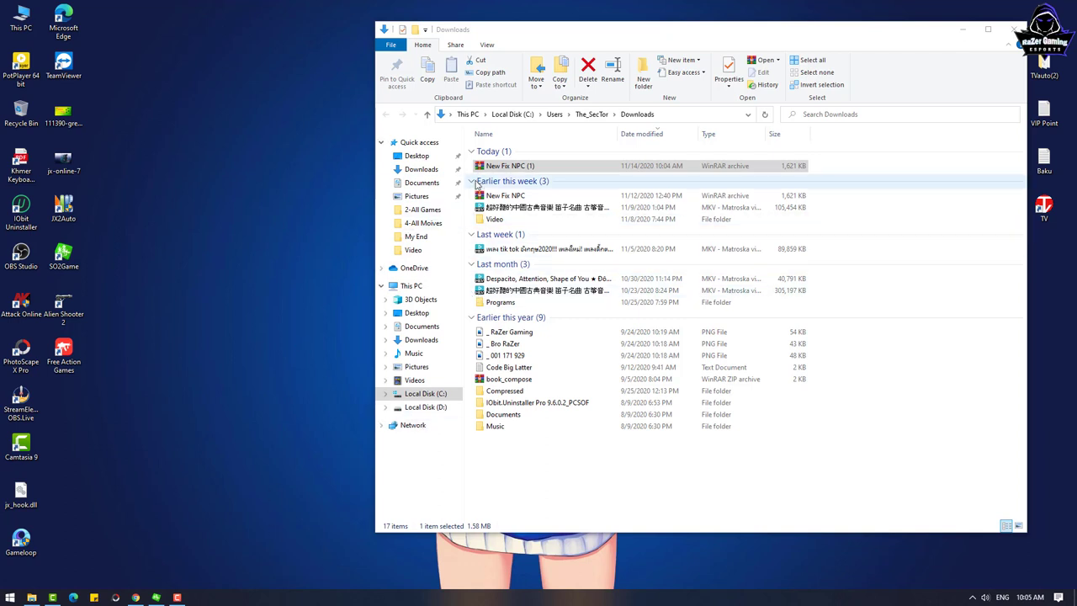
left_click(493, 168)
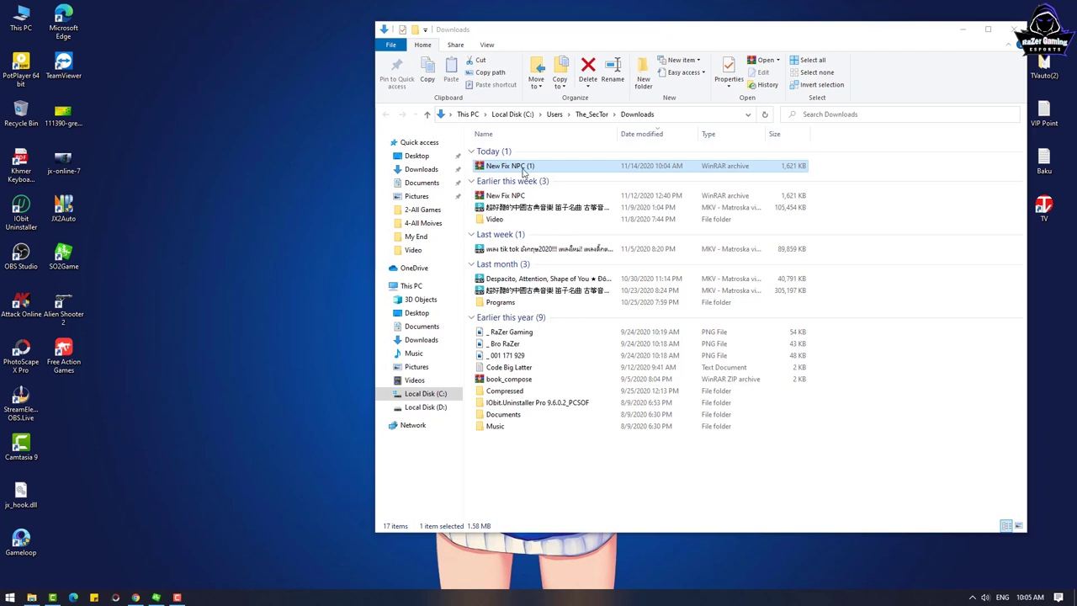
left_click(463, 166)
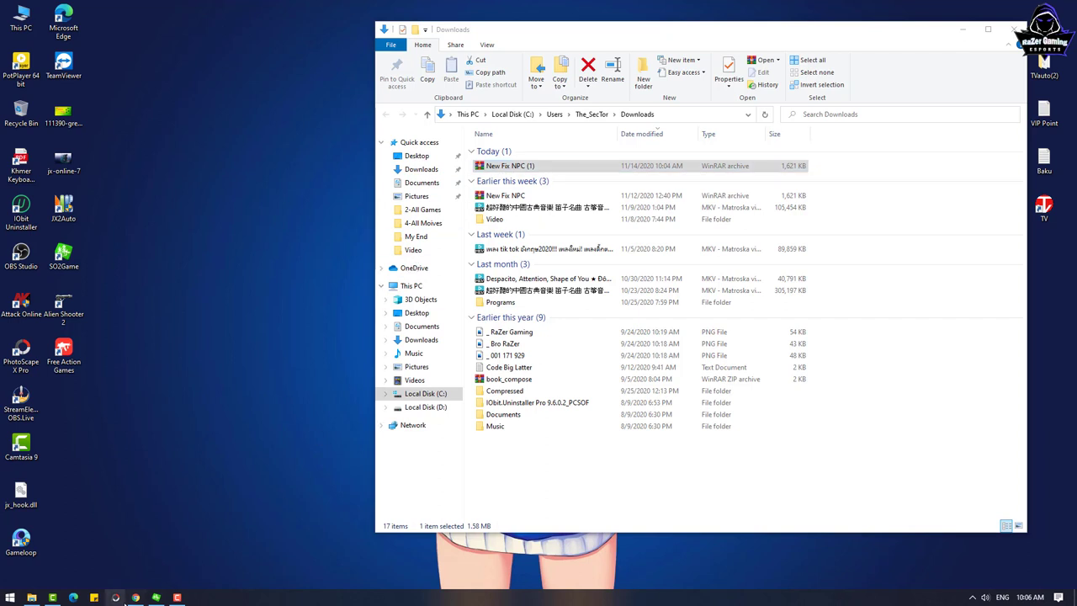
Switch back to Chrome and open the Google search page in a new tab
left_click(136, 597)
left_click(419, 9)
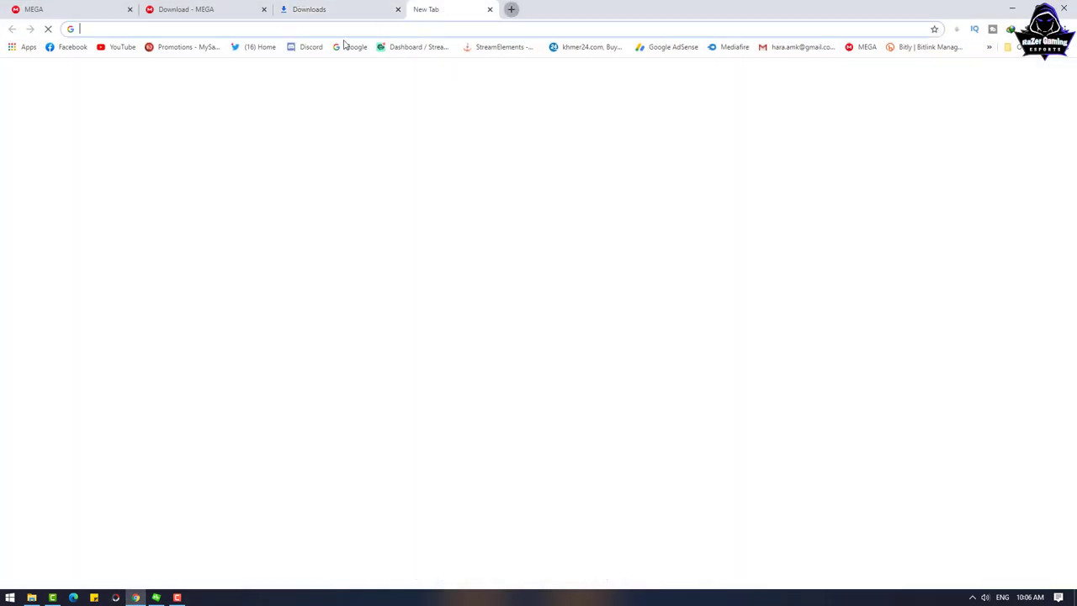
left_click(342, 48)
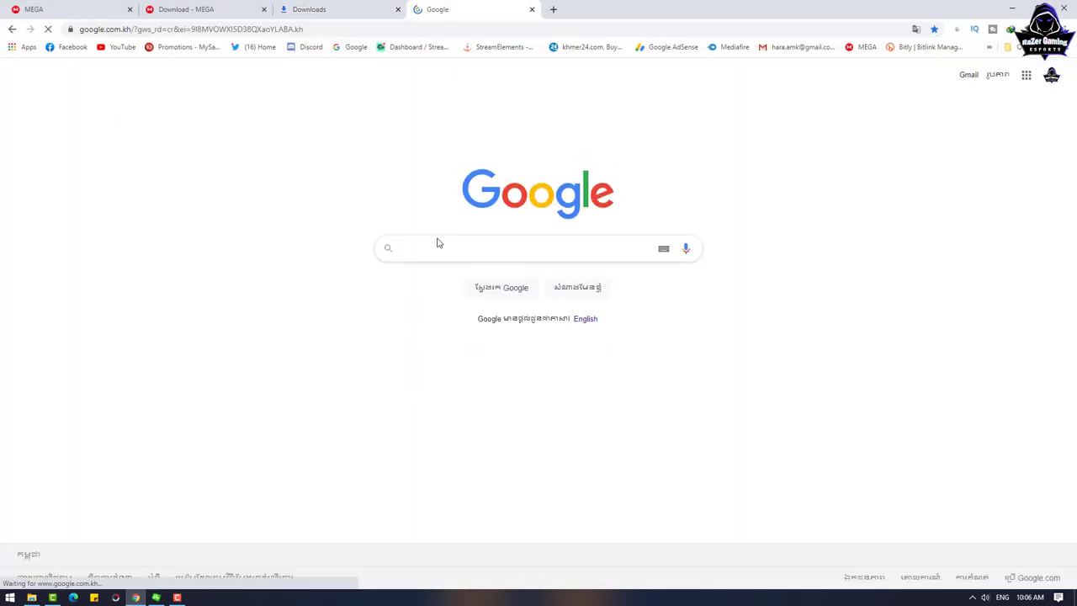
type("ware")
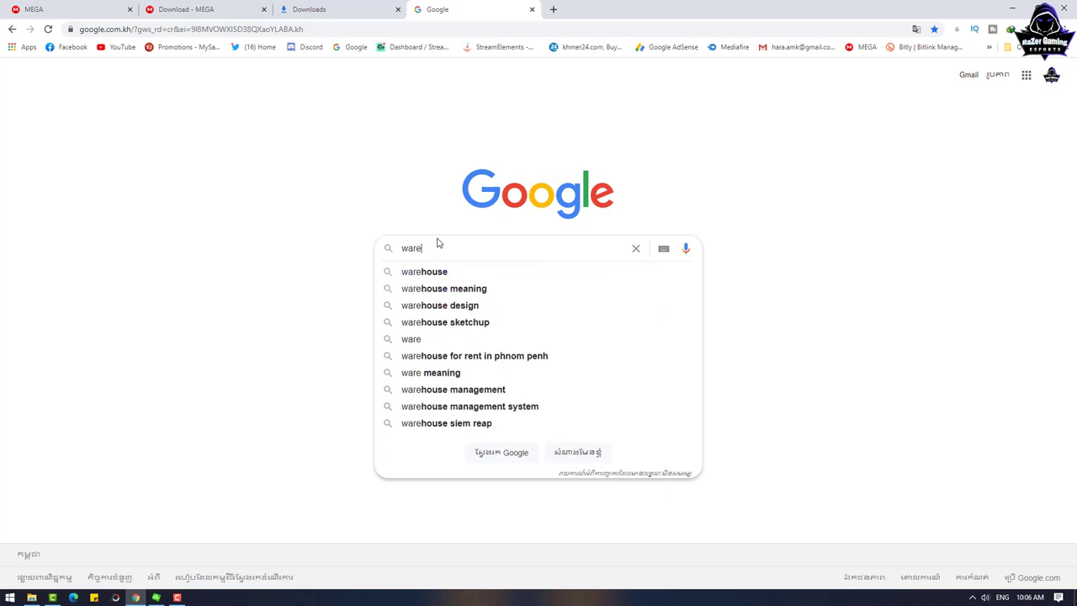
key("BackSpace")
type("a")
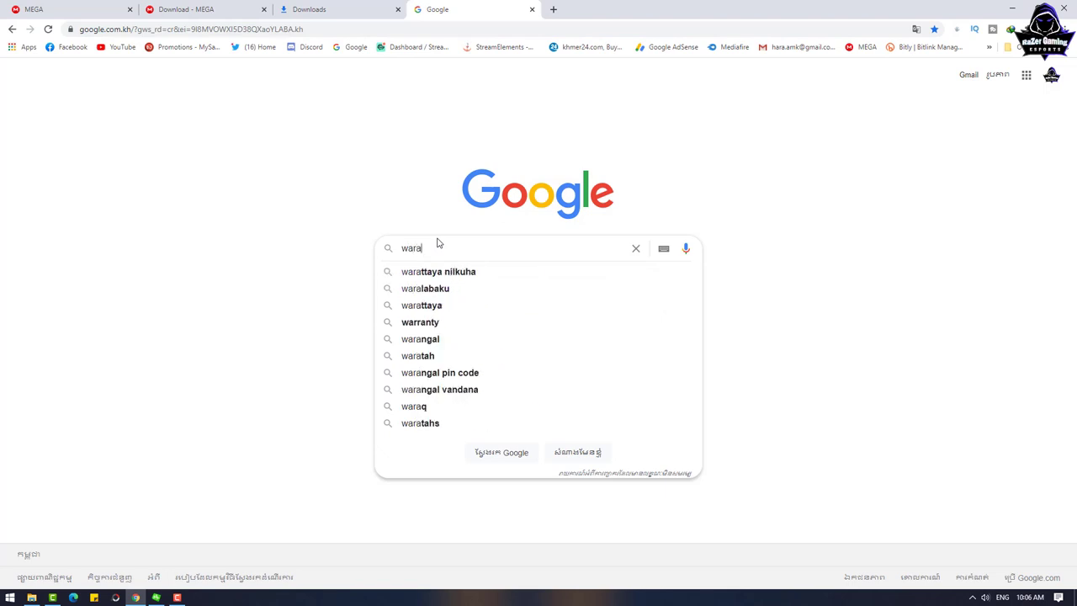
key("BackSpace")
key("BackSpace")
key("BackSpace")
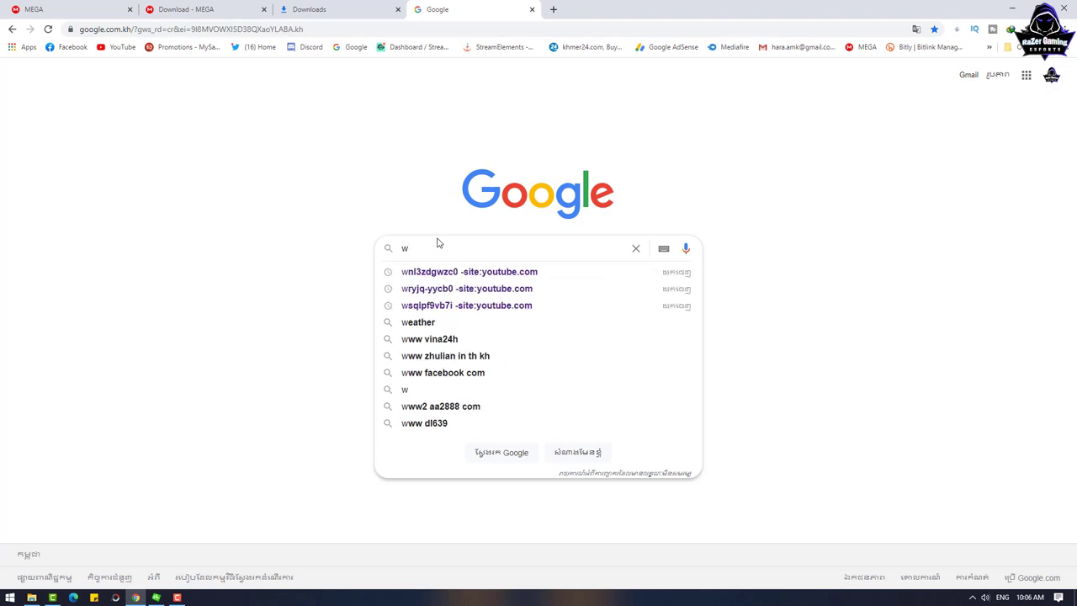
type("ar")
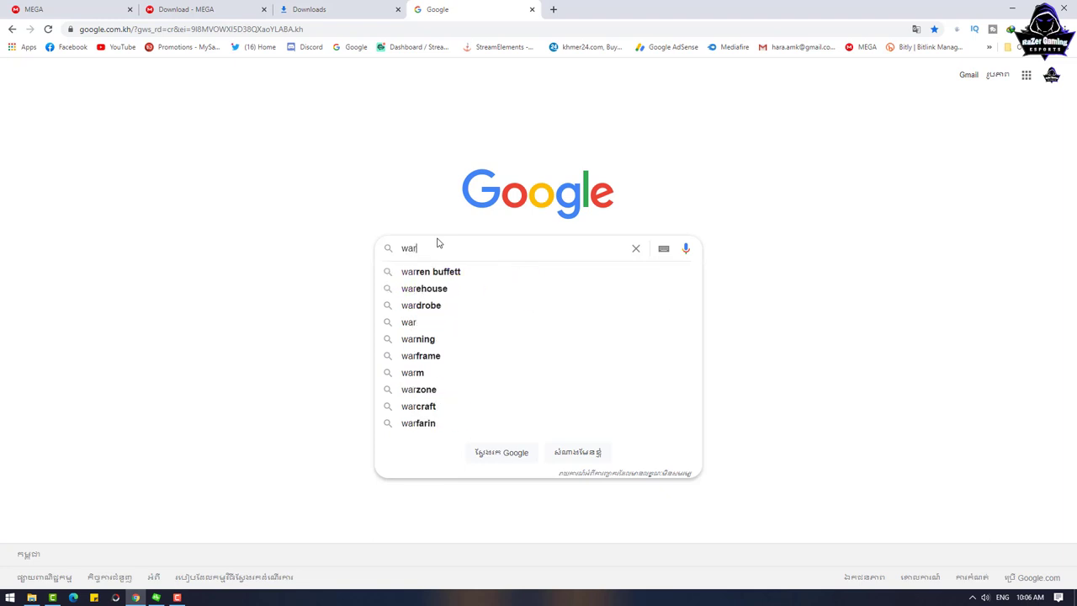
type("ar")
key("Return")
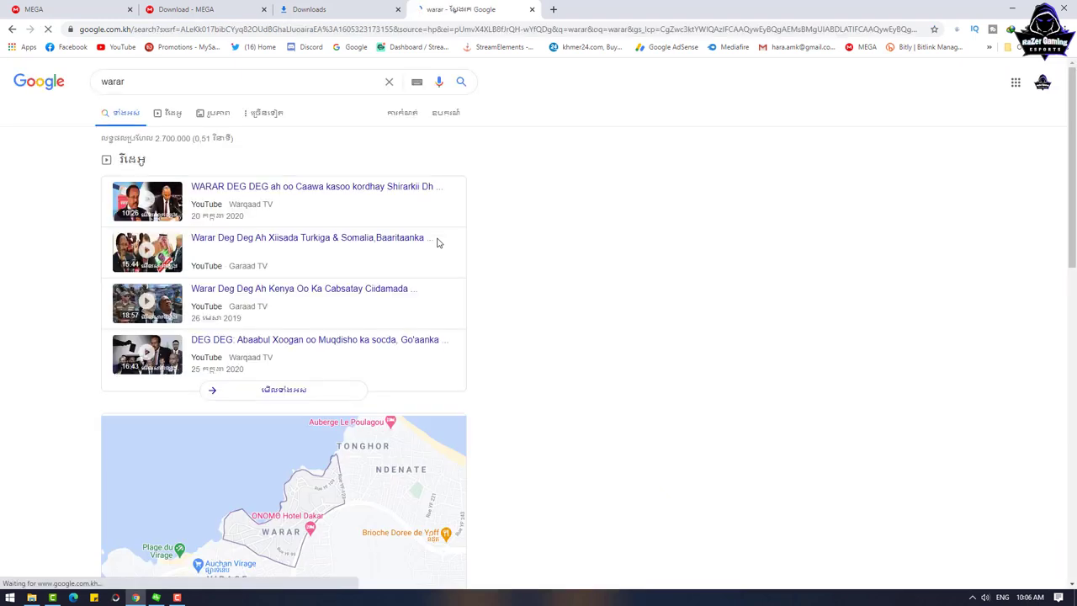
Search Google for "winrar download", then close the search tab and return to the Downloads folder
left_click(141, 93)
key("ctrl+a")
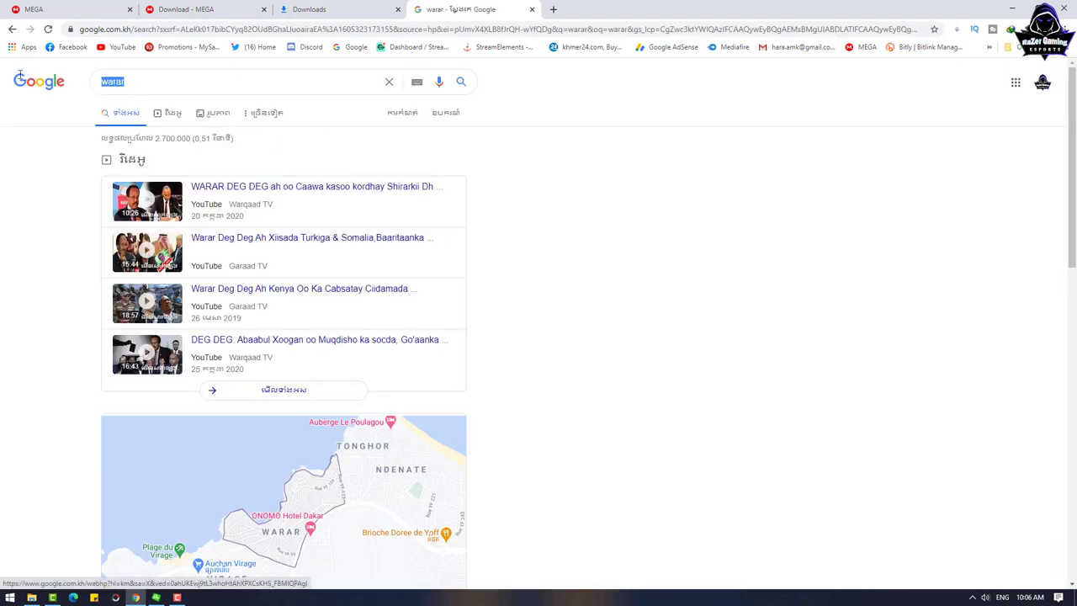
type("win")
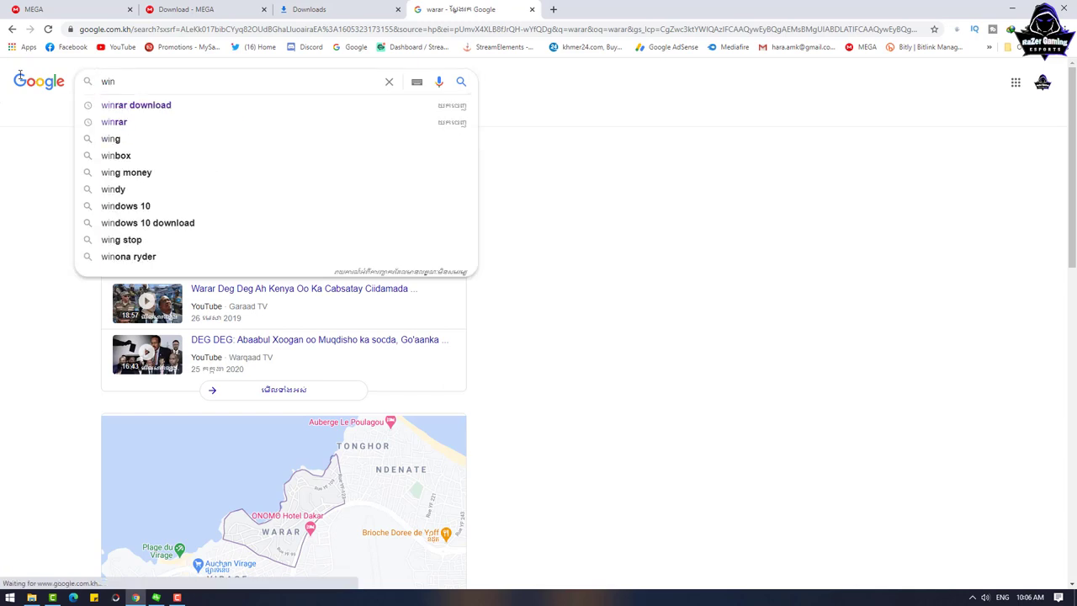
left_click(149, 109)
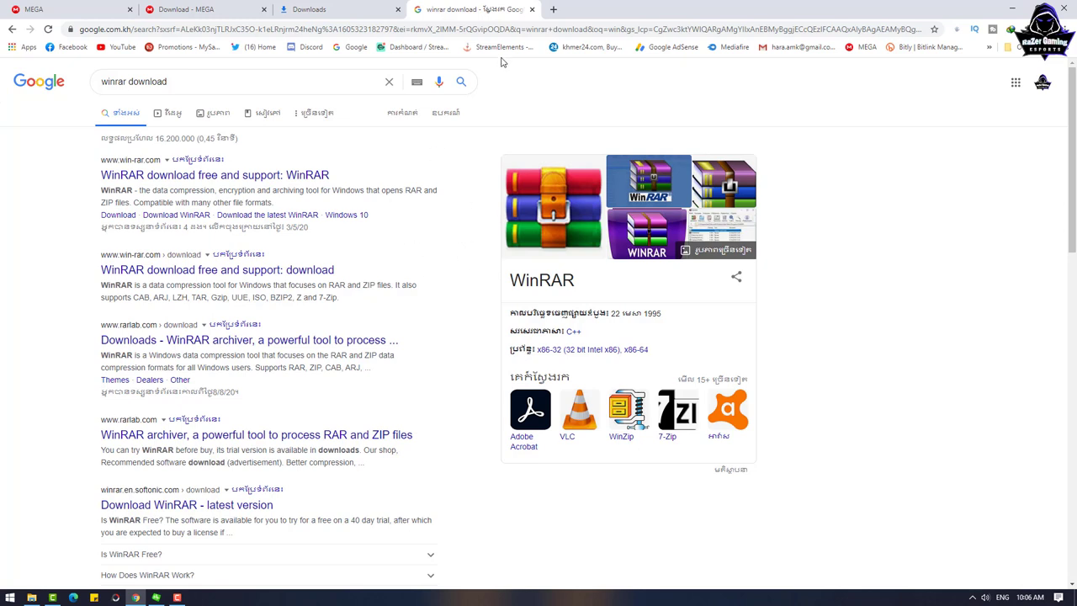
left_click(532, 9)
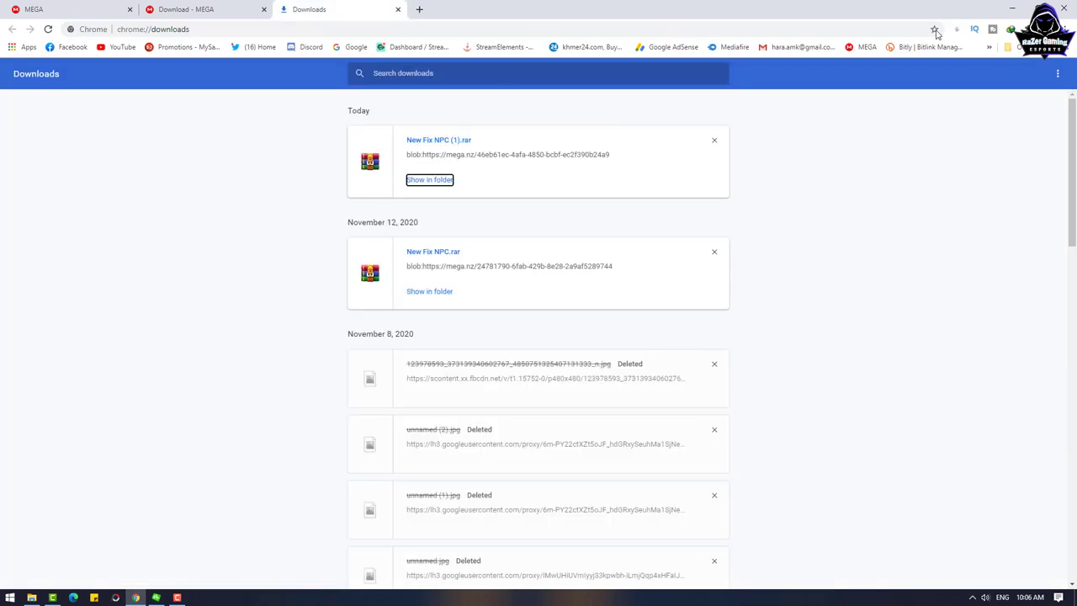
left_click(1012, 8)
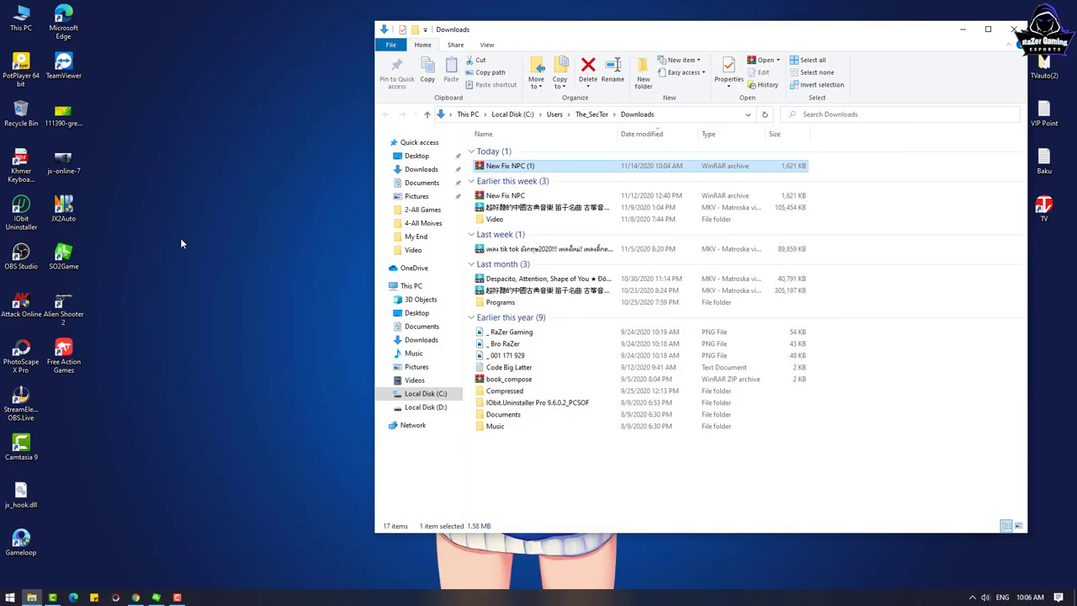
Open New Fix NPC (1).rar in WinRAR, shift its window off the desktop icons, and look over the two packed files
double_click(505, 169)
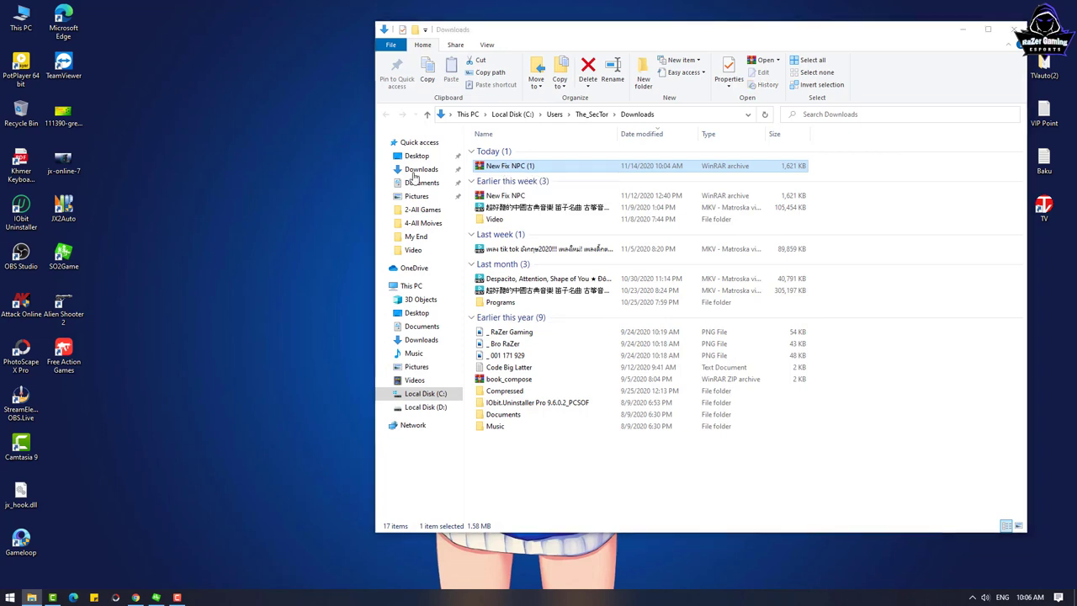
left_click_drag(408, 167, 638, 133)
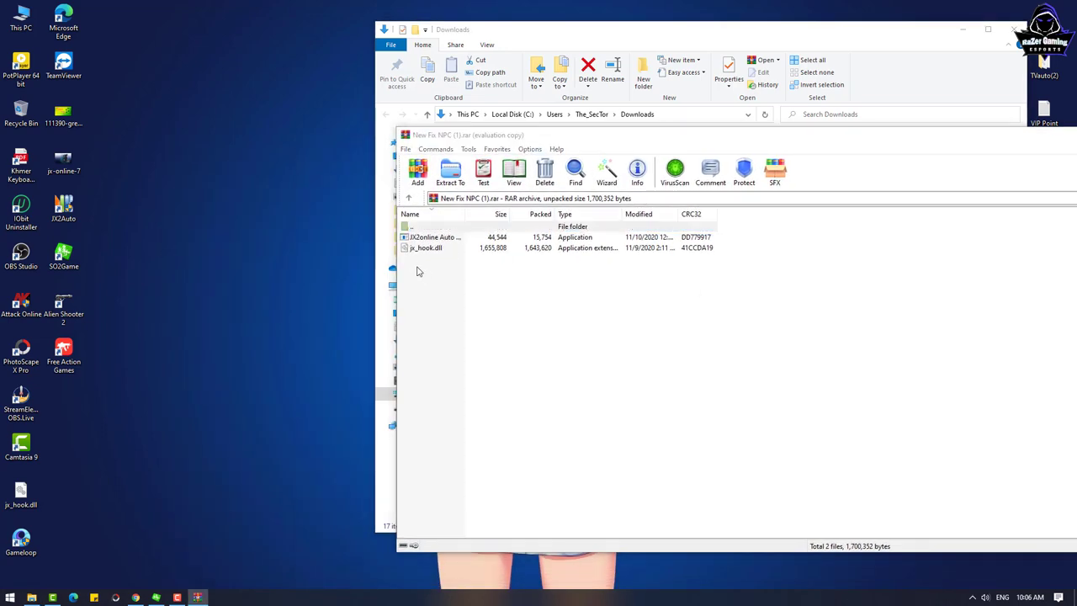
left_click(856, 359)
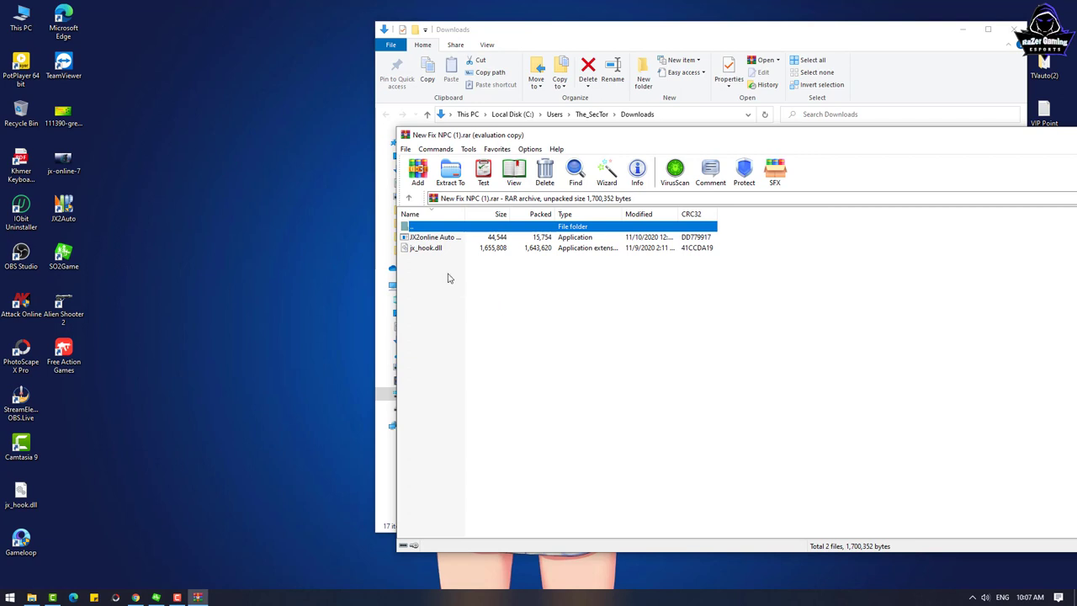
left_click(431, 249)
left_click(421, 239)
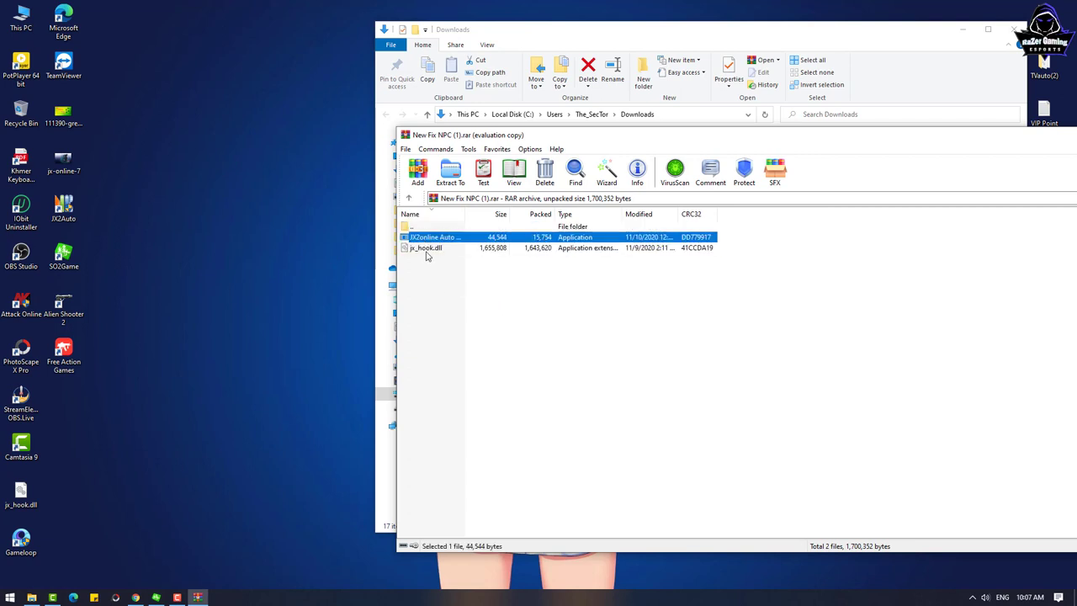
left_click(428, 249)
left_click(429, 238)
left_click(441, 289)
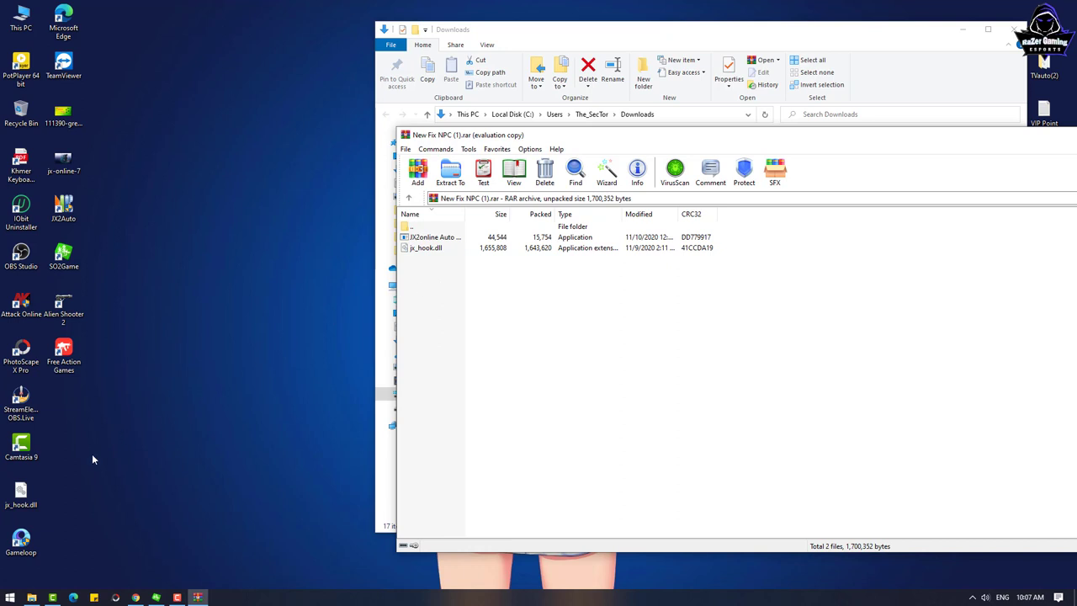
Extract JX2online Auto Fix NPC and jx_hook.dll from the archive to the desktop, replacing the existing jx_hook.dll
left_click_drag(21, 497, 91, 416)
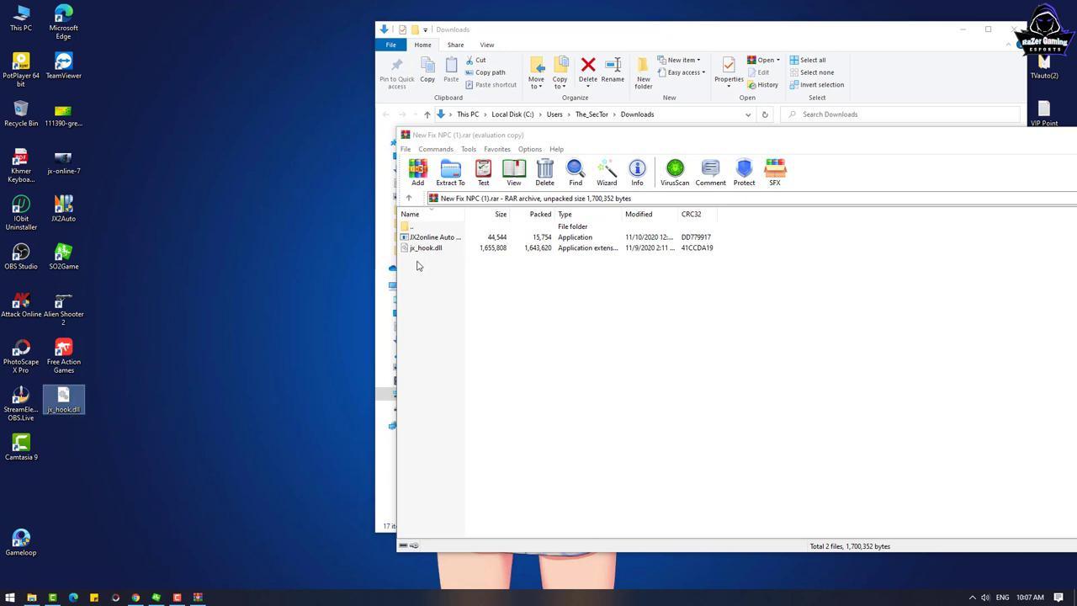
left_click_drag(434, 277, 425, 244)
left_click_drag(107, 436, 110, 438)
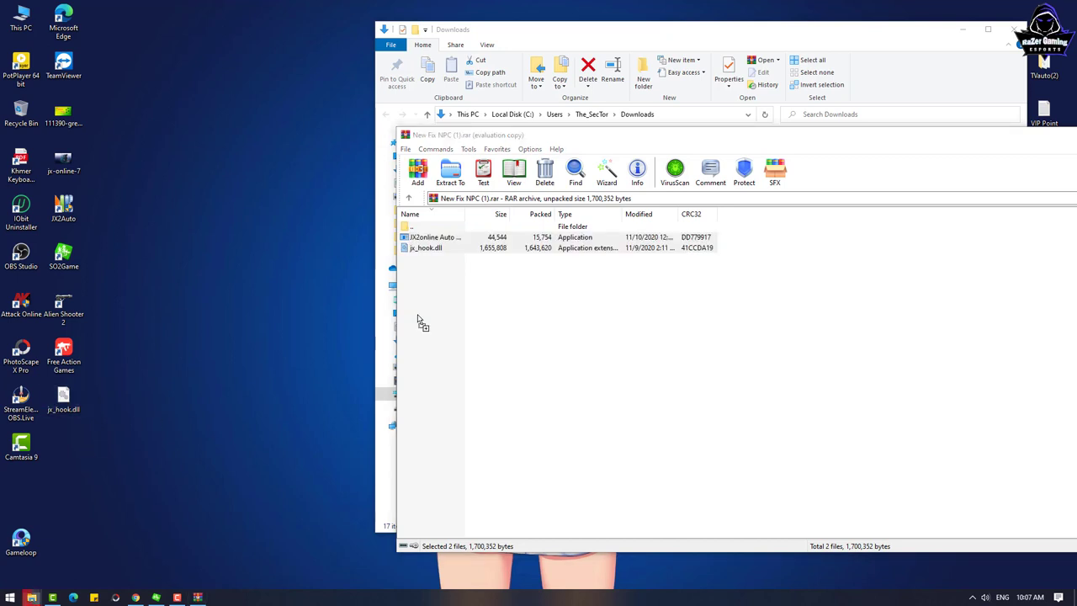
left_click(244, 211)
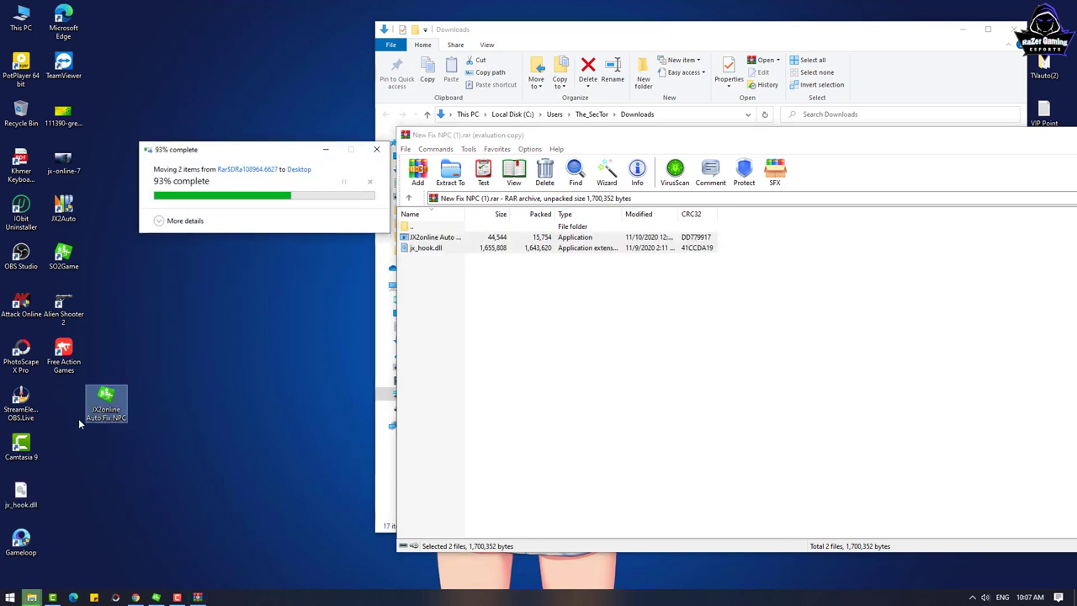
Arrange the extracted JX2online Auto Fix NPC and jx_hook.dll files neatly among the desktop icons, and close the WinRAR and Downloads windows
left_click_drag(106, 402, 64, 402)
left_click_drag(21, 493, 64, 444)
left_click_drag(21, 539, 21, 495)
left_click(177, 473)
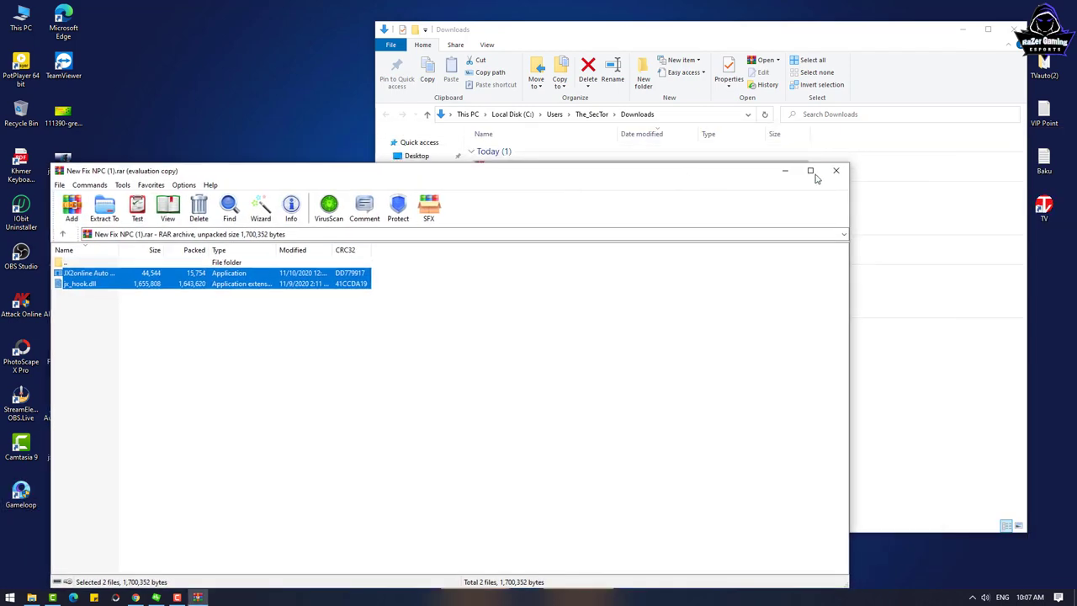
left_click(833, 173)
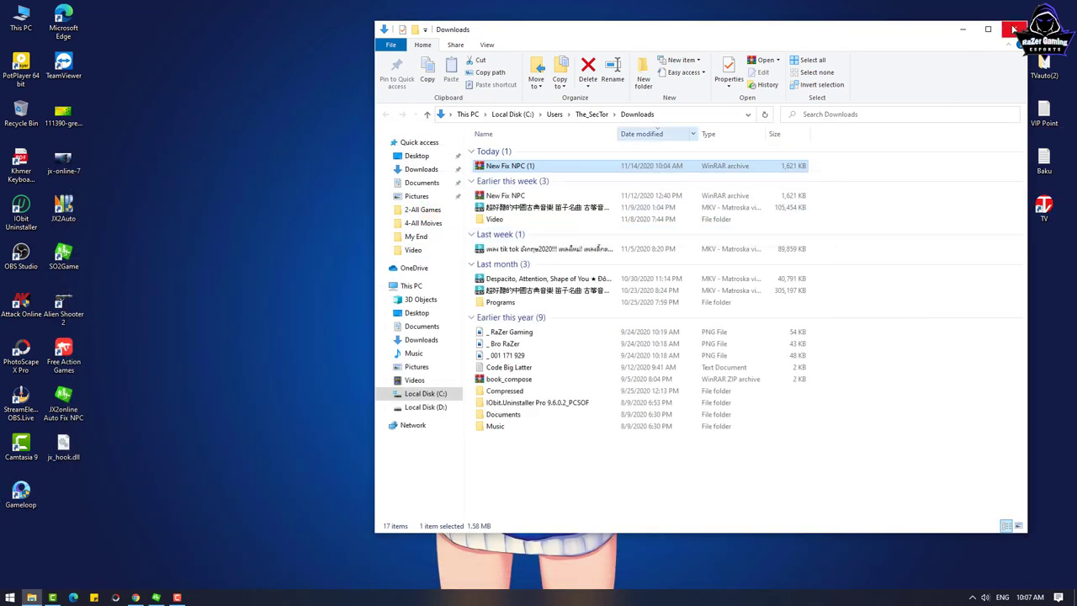
left_click(1015, 29)
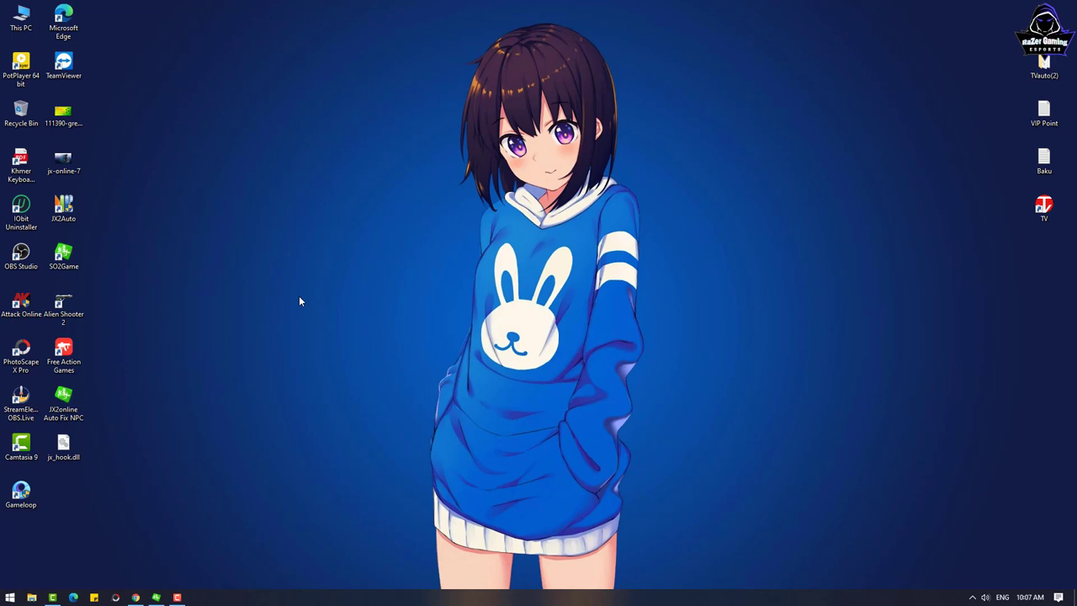
Switch to the running JX Online II game and move its window away from the desktop icons
left_click(158, 597)
left_click_drag(302, 10, 805, 10)
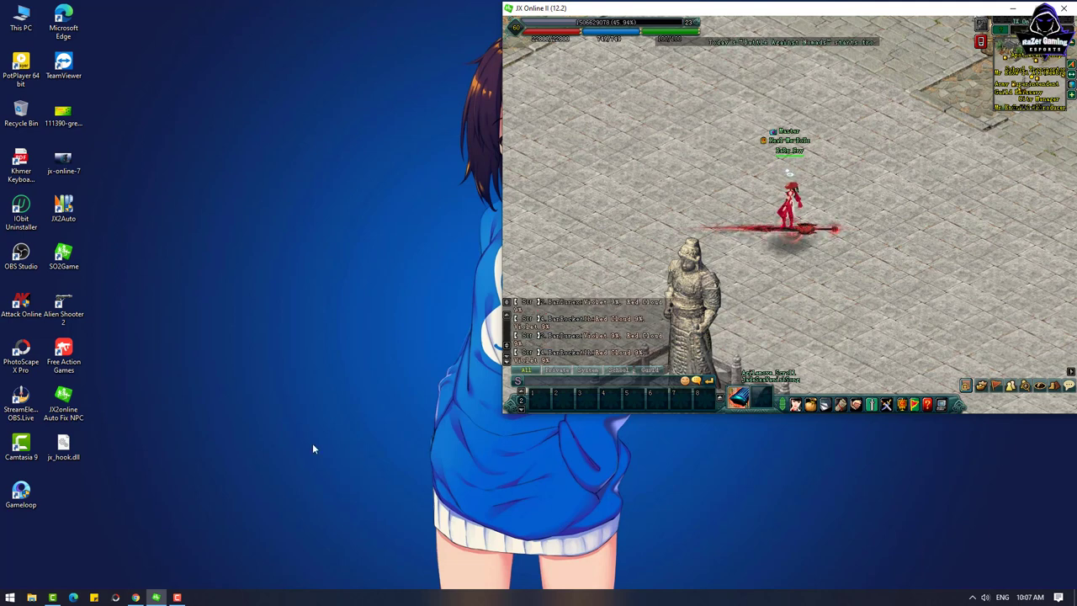
mouse_move(150, 597)
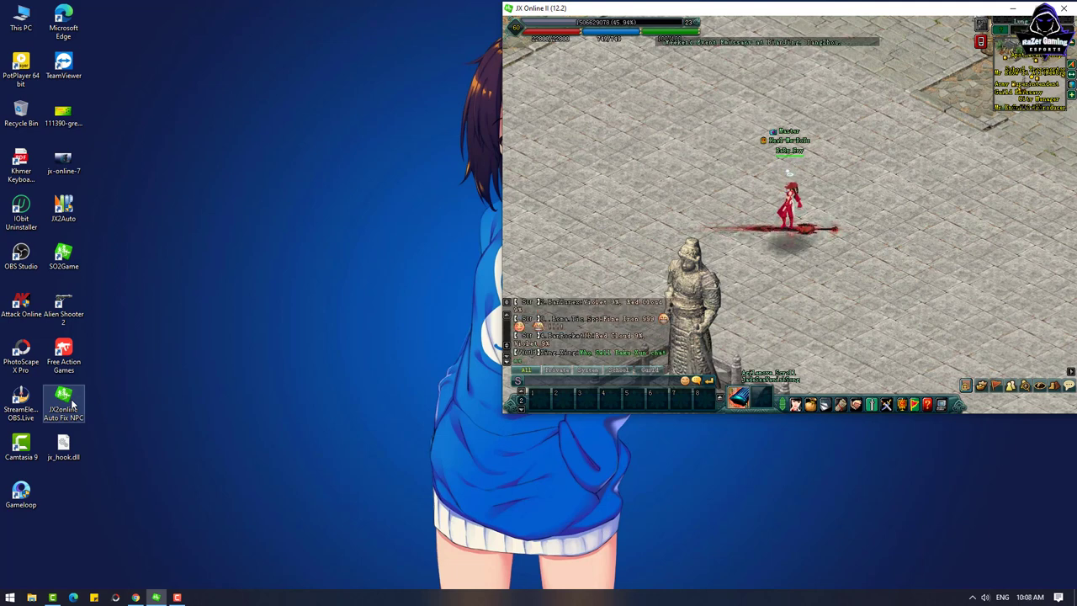
mouse_move(810, 14)
left_mouse_down()
mouse_move(739, 92)
mouse_move(812, 84)
mouse_move(774, 90)
mouse_move(811, 14)
left_mouse_up()
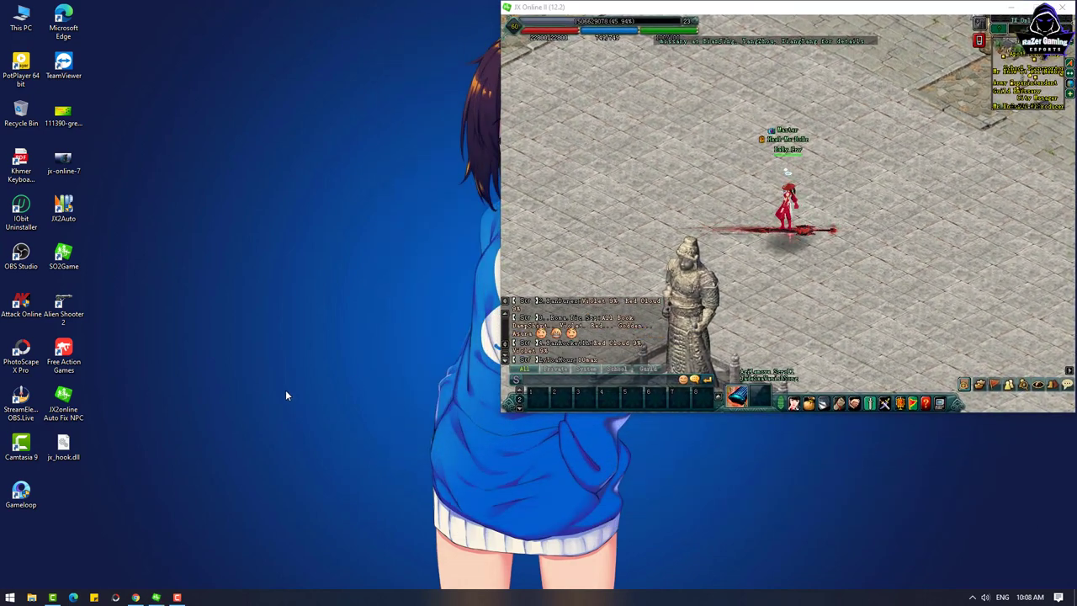
Launch JX2Auto from the desktop and place its Auto JXOnlineII window clear of the game window
double_click(72, 214)
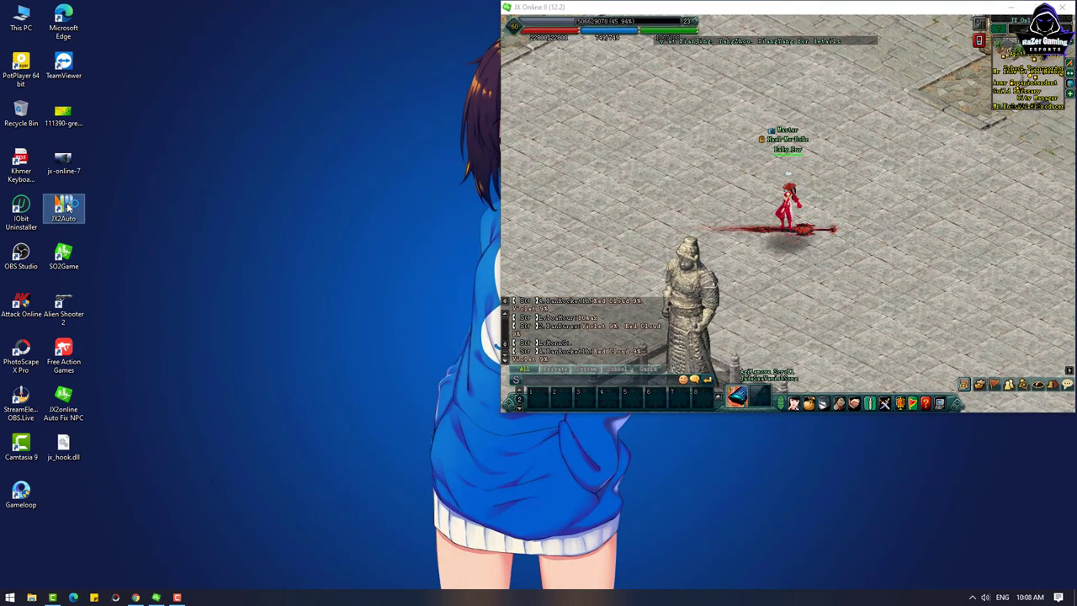
left_click_drag(528, 132, 198, 431)
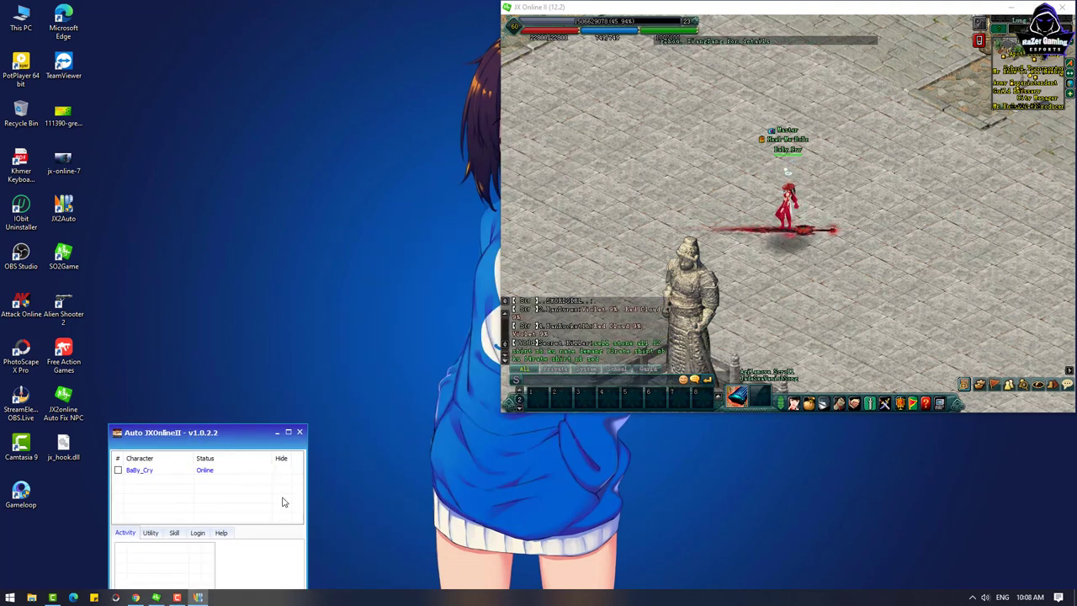